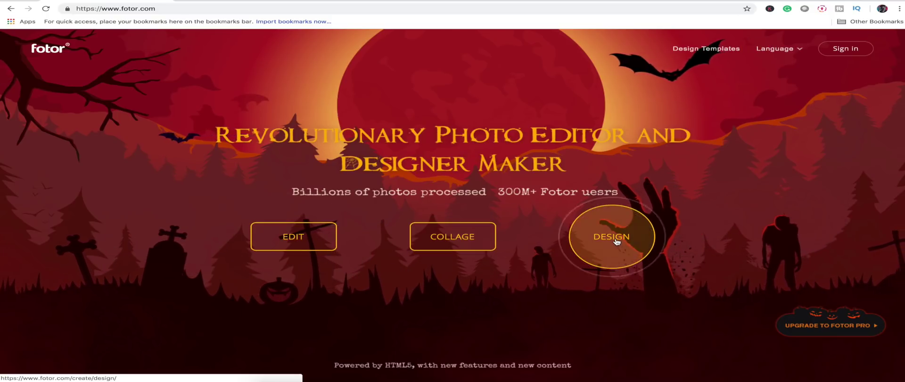
Open Fotor's photo editor from the home page.
{"action": "left_click", "coordinate": [323, 242]}
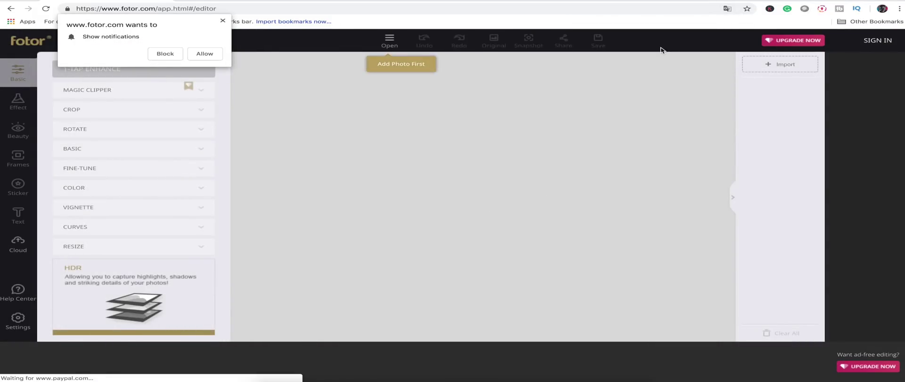
Load DSCF9024-2.jpg from the computer and apply 1-Tap Enhance.
{"action": "left_click", "coordinate": [169, 57]}
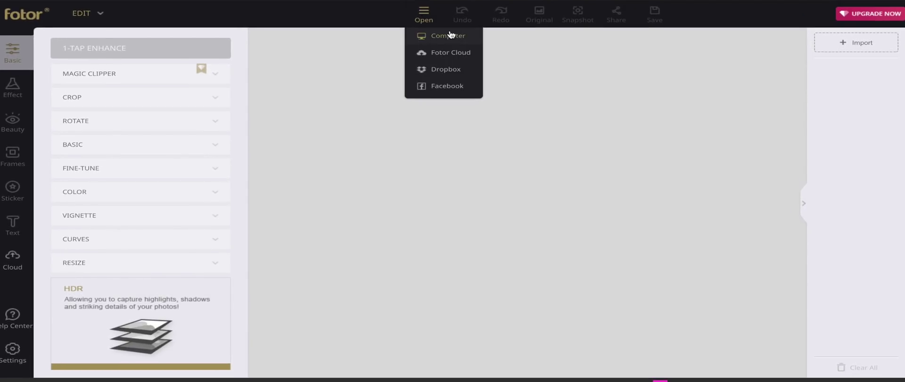
{"action": "left_click", "coordinate": [450, 36]}
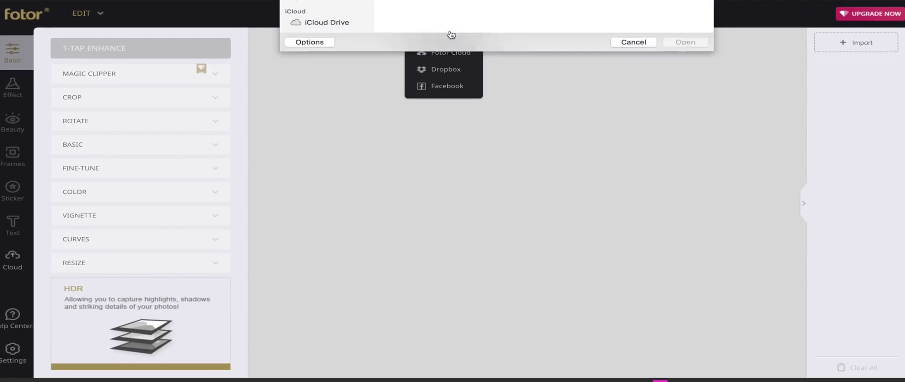
{"action": "left_click", "coordinate": [672, 80]}
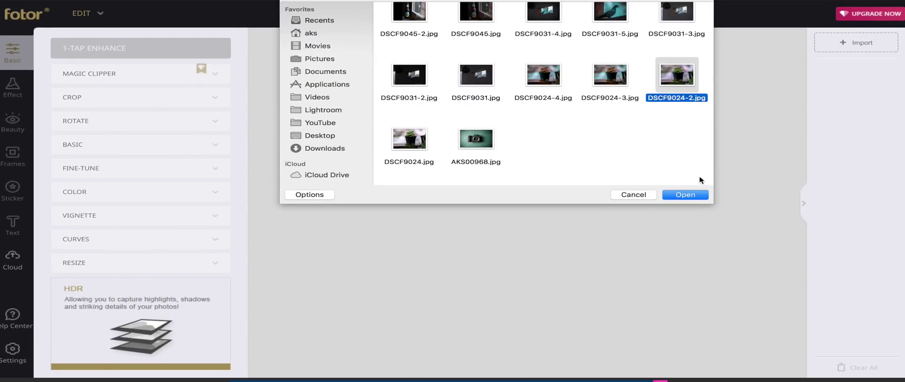
{"action": "left_click", "coordinate": [700, 193]}
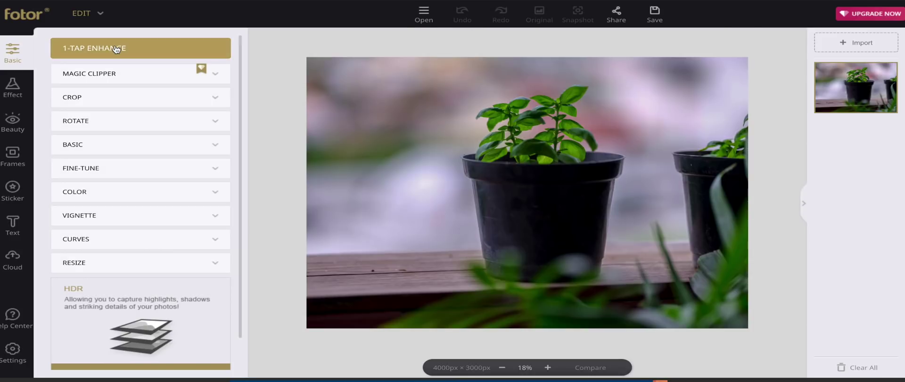
{"action": "left_click", "coordinate": [116, 50]}
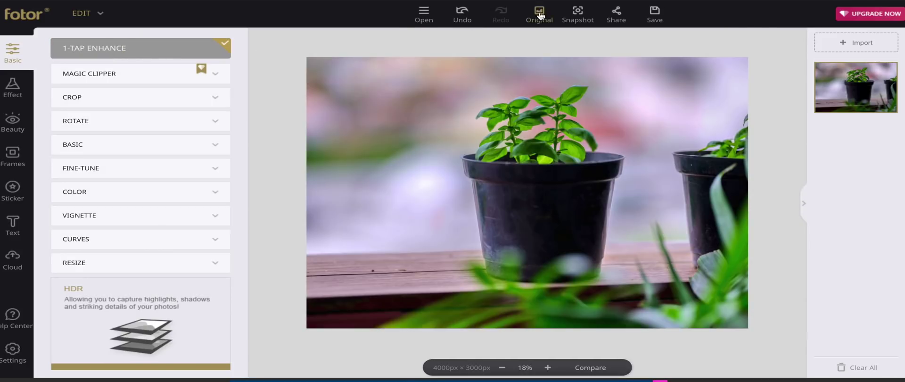
Crop the plant photo's edges and straighten its tilt slightly.
{"action": "left_click", "coordinate": [188, 99]}
{"action": "left_click_drag", "start_coordinate": [317, 64], "coordinate": [357, 71]}
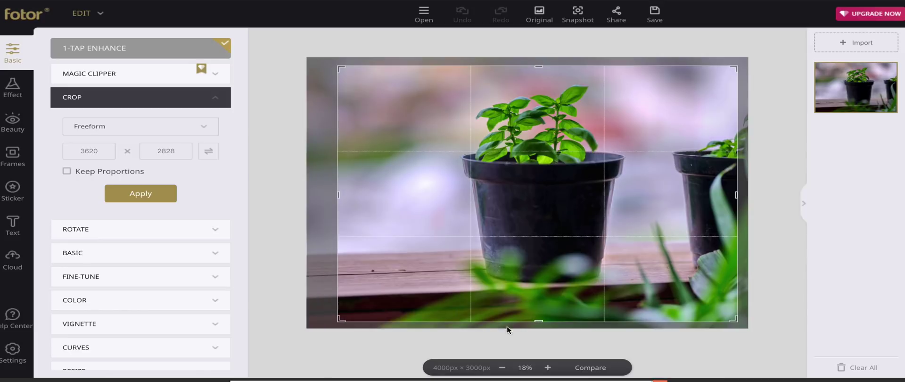
{"action": "left_click_drag", "start_coordinate": [510, 328], "coordinate": [509, 316]}
{"action": "left_click", "coordinate": [140, 193]}
{"action": "left_click", "coordinate": [218, 123]}
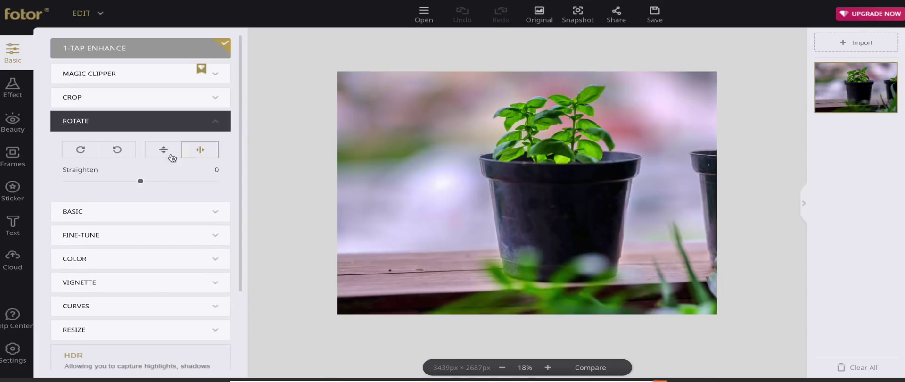
{"action": "left_click_drag", "start_coordinate": [138, 181], "coordinate": [141, 181]}
{"action": "left_click", "coordinate": [219, 122]}
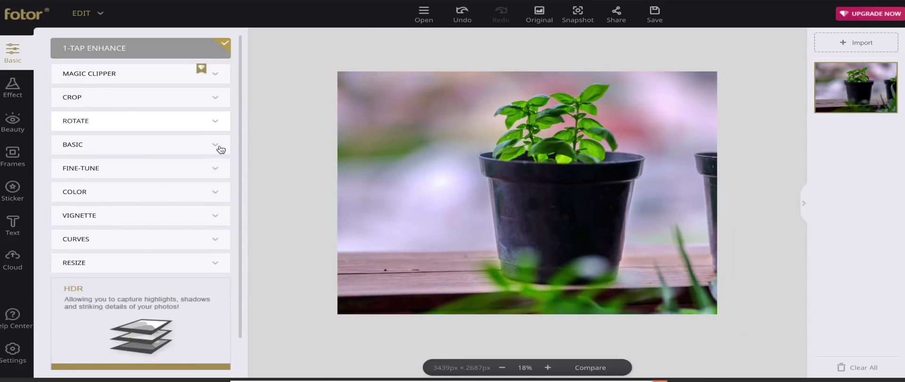
Raise brightness to 4, with contrast at 0, in the Basic adjustments.
{"action": "left_click", "coordinate": [156, 145]}
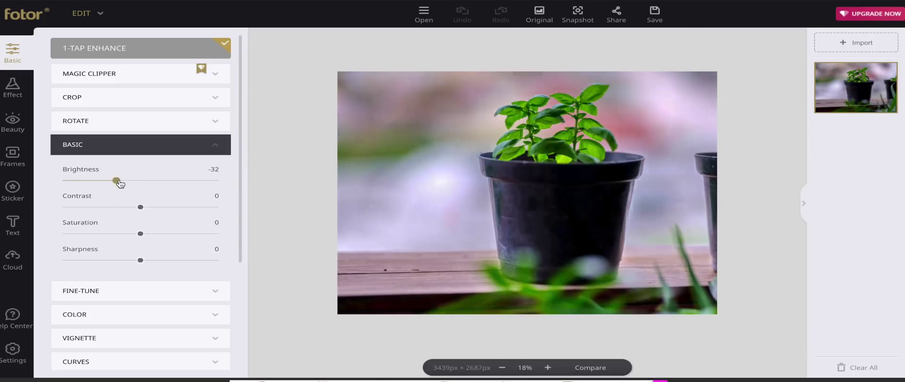
{"action": "left_click_drag", "start_coordinate": [116, 181], "coordinate": [143, 180]}
{"action": "left_click_drag", "start_coordinate": [141, 207], "coordinate": [142, 208]}
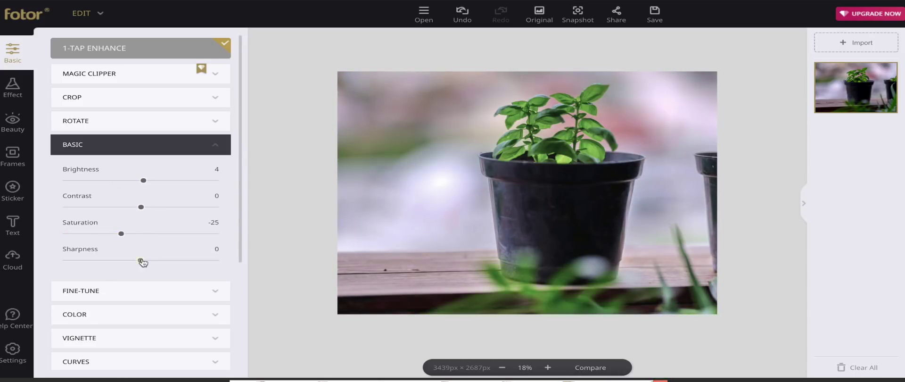
{"action": "left_click", "coordinate": [225, 146]}
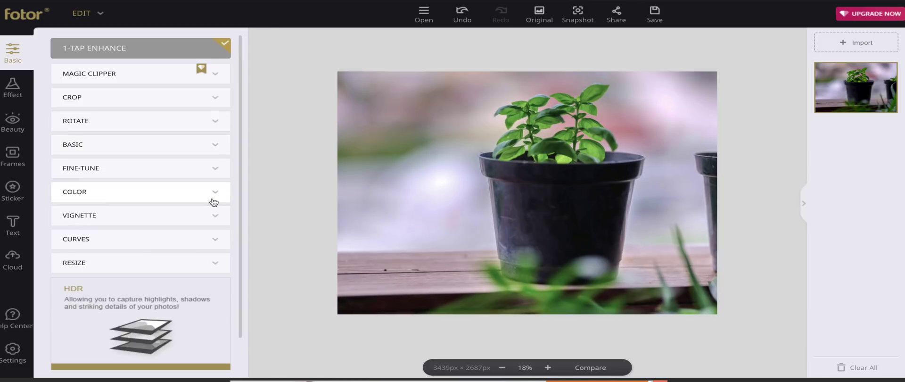
Add a vignette and reshape the RGB tone curve with two points.
{"action": "left_click", "coordinate": [189, 215]}
{"action": "left_click_drag", "start_coordinate": [66, 257], "coordinate": [116, 255]}
{"action": "left_click", "coordinate": [207, 285]}
{"action": "scroll", "coordinate": [236, 262], "scroll_direction": "down", "scroll_amount": 3}
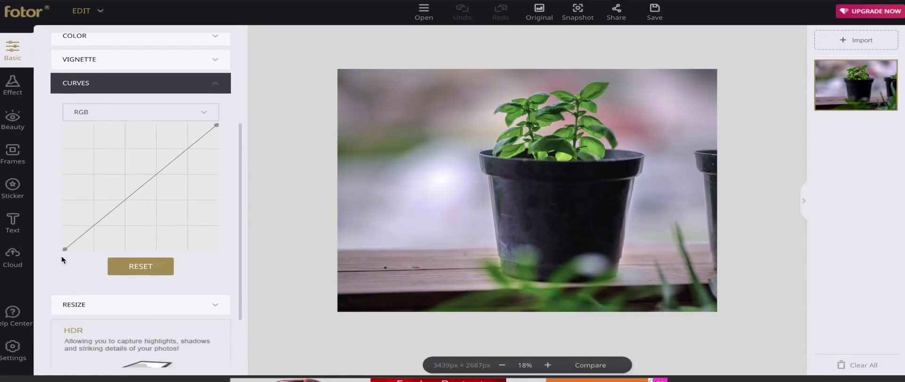
{"action": "left_click", "coordinate": [95, 224]}
{"action": "left_click_drag", "start_coordinate": [158, 180], "coordinate": [128, 191]}
{"action": "left_click", "coordinate": [188, 148]}
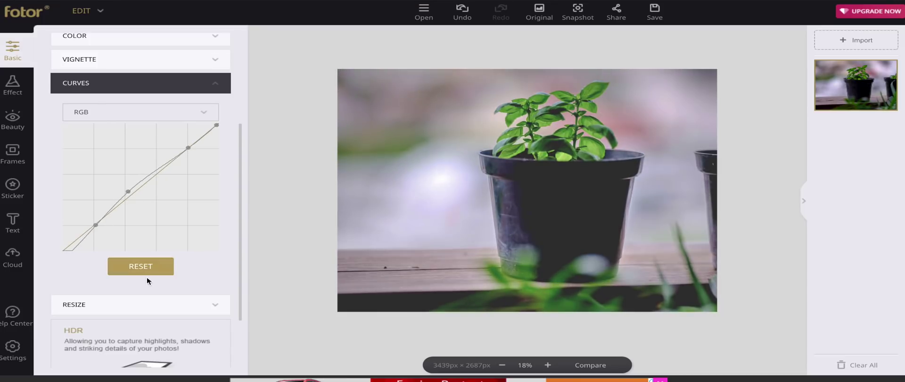
{"action": "scroll", "coordinate": [191, 283], "scroll_direction": "down", "scroll_amount": 3}
{"action": "left_click", "coordinate": [12, 85]}
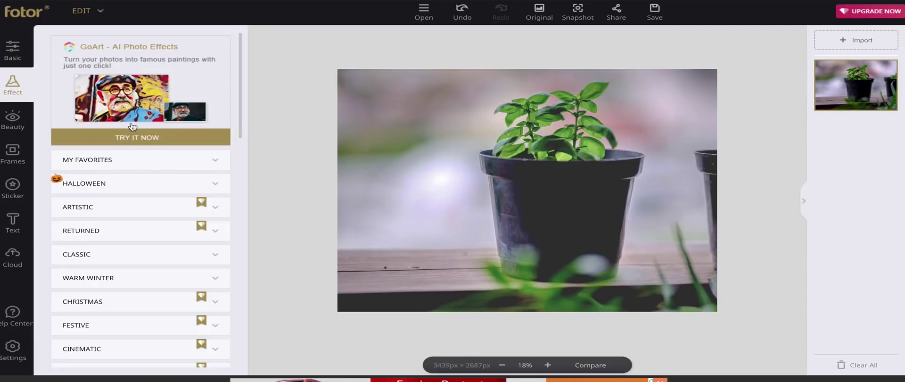
Add a white 'Plant!' heading on the photo.
{"action": "left_click", "coordinate": [13, 222]}
{"action": "left_click", "coordinate": [153, 78]}
{"action": "type", "text": "Plant!"}
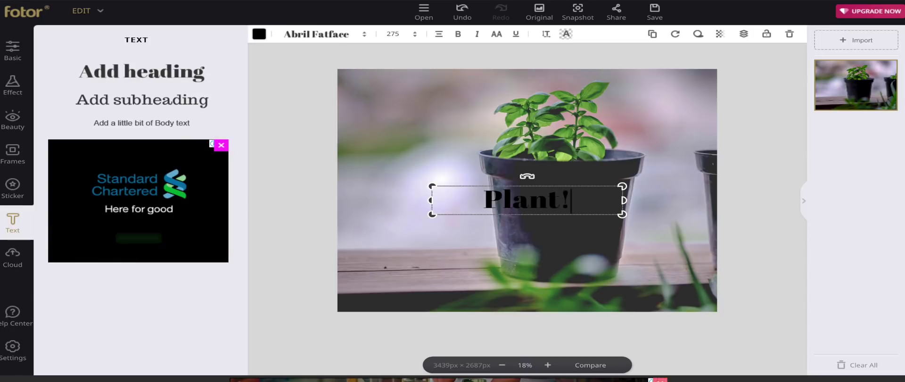
{"action": "key", "text": "ctrl+a"}
{"action": "left_click", "coordinate": [258, 33]}
{"action": "left_click", "coordinate": [328, 118]}
Move the Plant! text onto the pot and set its font to Bangers.
{"action": "left_click_drag", "start_coordinate": [602, 210], "coordinate": [516, 201]}
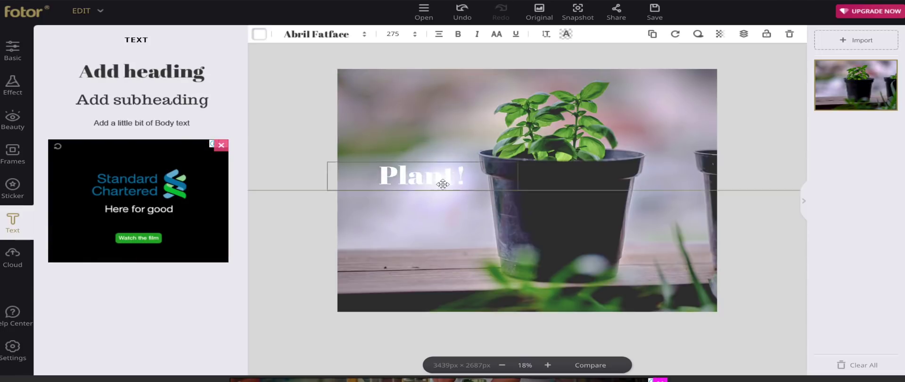
{"action": "left_click_drag", "start_coordinate": [441, 176], "coordinate": [386, 205]}
{"action": "mouse_move", "coordinate": [442, 208]}
{"action": "left_mouse_down"}
{"action": "mouse_move", "coordinate": [515, 221]}
{"action": "mouse_move", "coordinate": [476, 226]}
{"action": "left_mouse_up"}
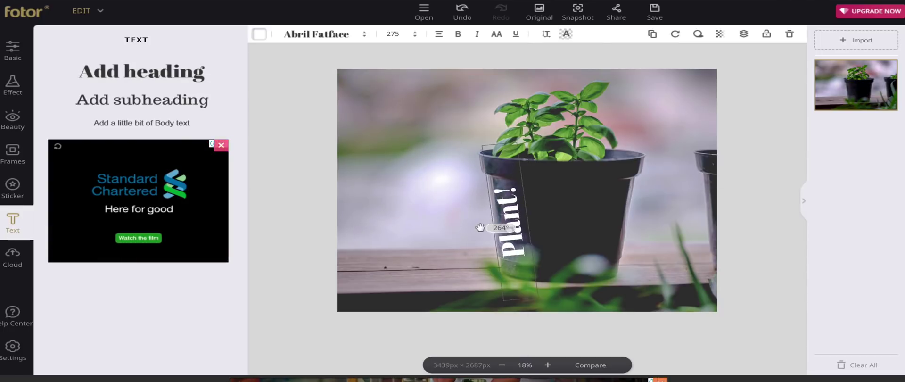
{"action": "left_click", "coordinate": [324, 34]}
{"action": "left_click", "coordinate": [357, 165]}
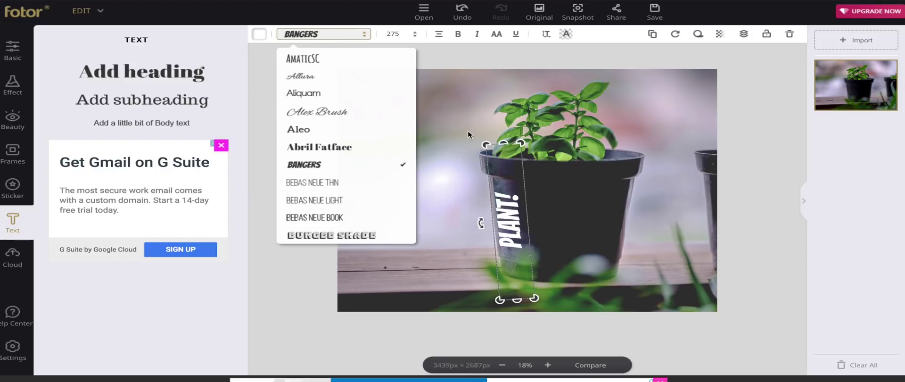
{"action": "left_click", "coordinate": [371, 34]}
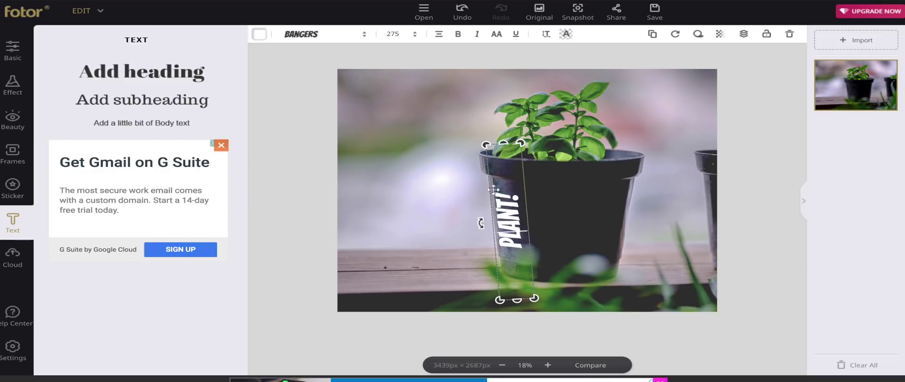
Rotate PLANT! horizontal at the lower left, then use the top menu and Save.
{"action": "left_click", "coordinate": [688, 186]}
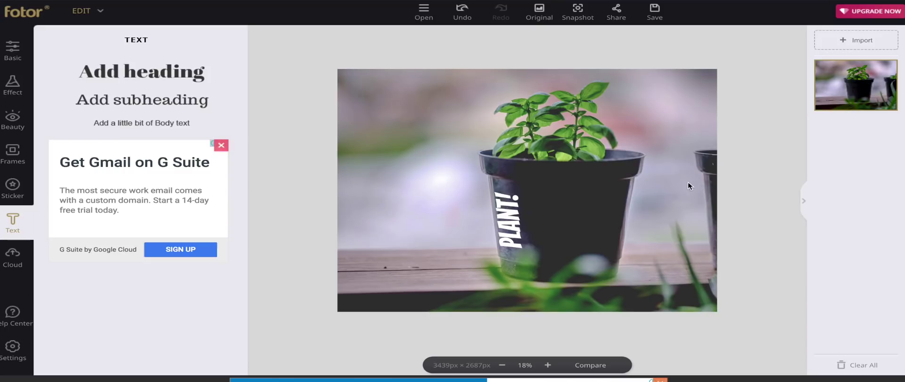
{"action": "left_click", "coordinate": [518, 218]}
{"action": "left_click_drag", "start_coordinate": [372, 257], "coordinate": [405, 233]}
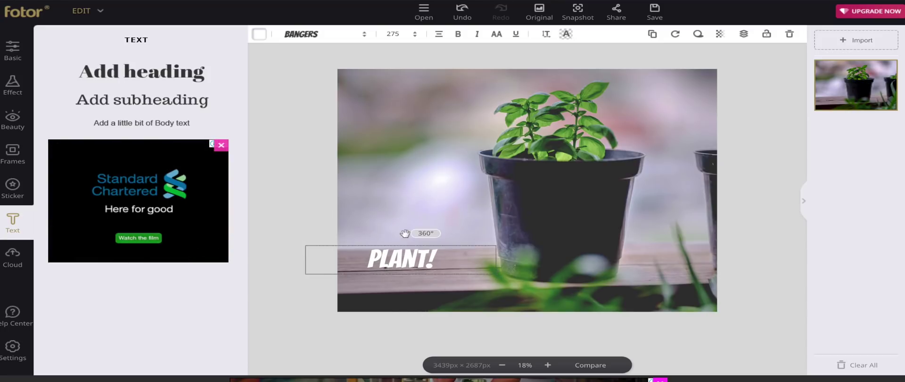
{"action": "left_click", "coordinate": [762, 118]}
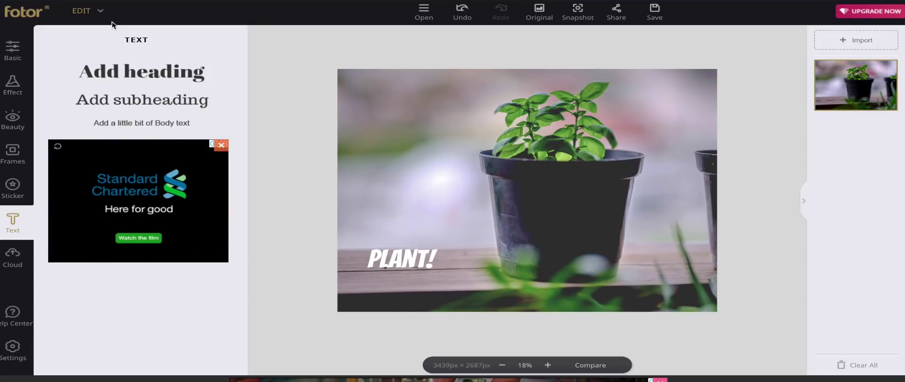
{"action": "left_click", "coordinate": [91, 14]}
{"action": "left_click", "coordinate": [100, 51]}
{"action": "left_click", "coordinate": [534, 105]}
{"action": "left_click", "coordinate": [654, 12]}
Switch from the photo editor to the collage maker, staying on the page.
{"action": "left_click", "coordinate": [93, 18]}
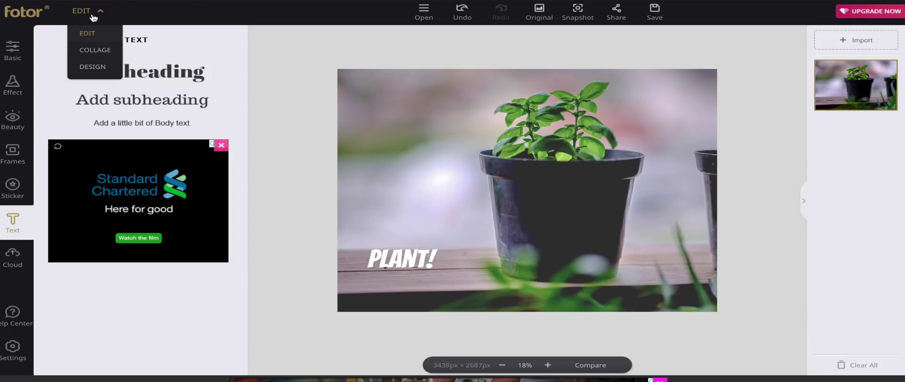
{"action": "left_click", "coordinate": [94, 50]}
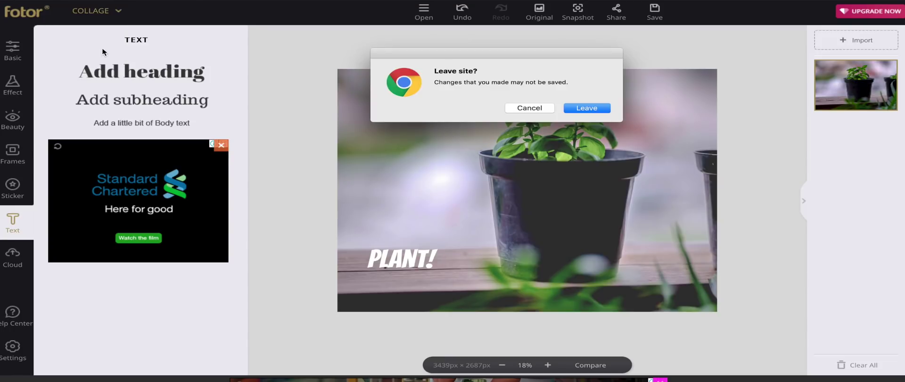
{"action": "left_click", "coordinate": [530, 107]}
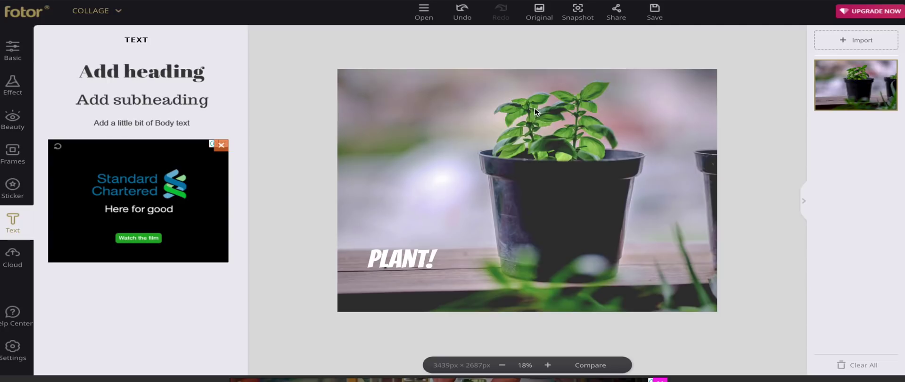
Save the plant photo, signing in with Facebook and choosing download quality.
{"action": "left_click", "coordinate": [652, 16]}
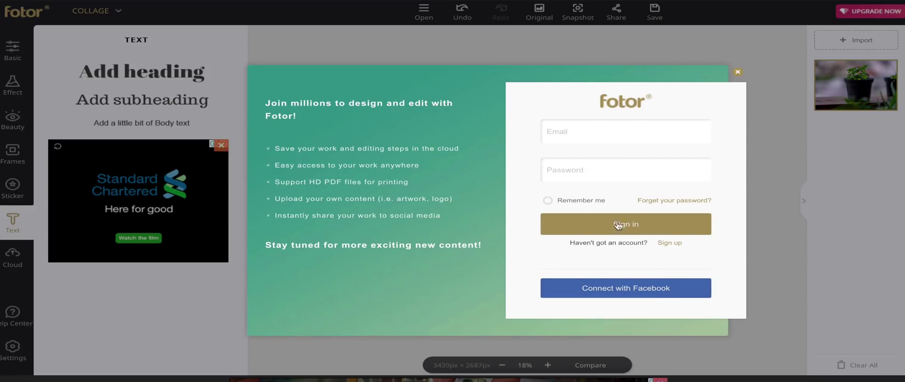
{"action": "left_click", "coordinate": [635, 289]}
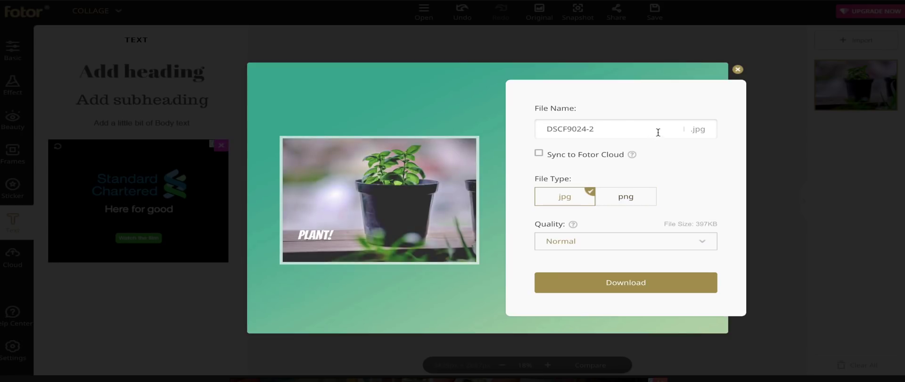
{"action": "left_click", "coordinate": [595, 241]}
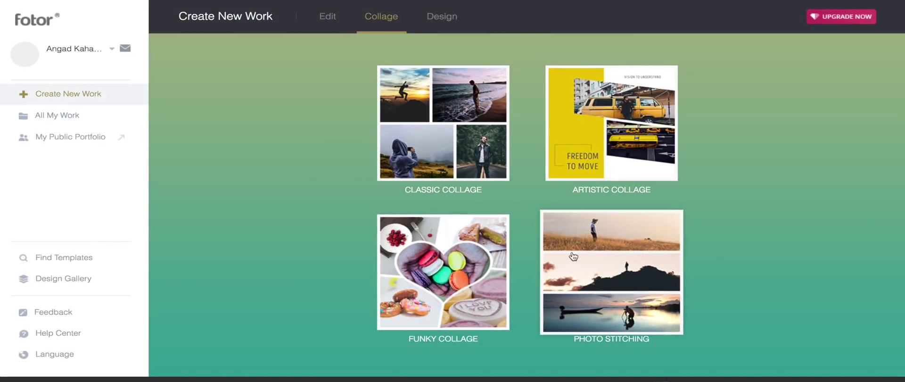
Start an Artistic 1:1 collage using the Style and Pose template.
{"action": "left_click", "coordinate": [563, 152]}
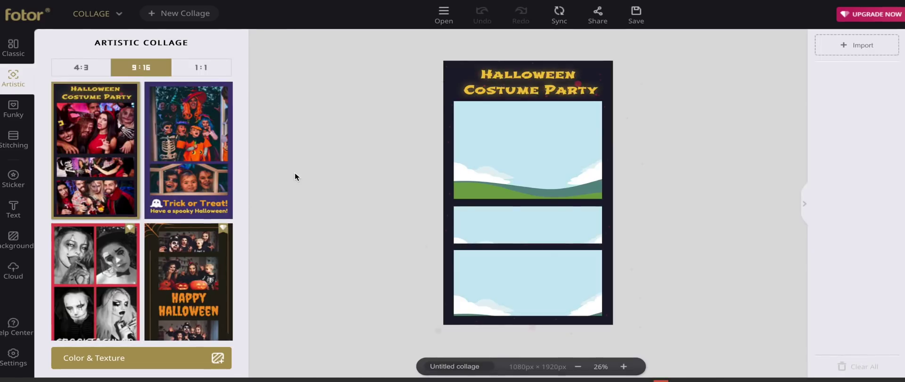
{"action": "scroll", "coordinate": [182, 141], "scroll_direction": "down", "scroll_amount": 3}
{"action": "scroll", "coordinate": [182, 141], "scroll_direction": "down", "scroll_amount": 3}
{"action": "left_click", "coordinate": [198, 67]}
{"action": "scroll", "coordinate": [185, 214], "scroll_direction": "down", "scroll_amount": 3}
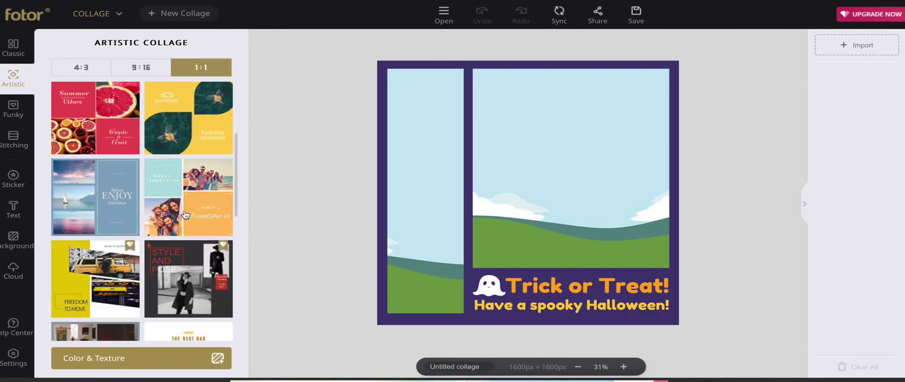
{"action": "left_click", "coordinate": [94, 279]}
{"action": "left_click", "coordinate": [188, 278]}
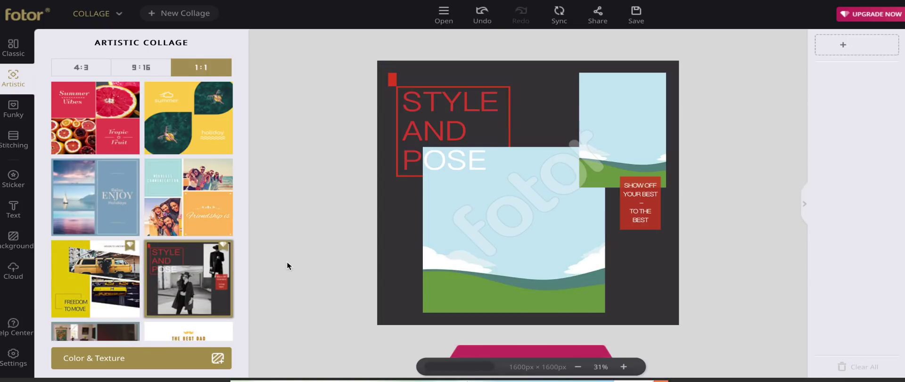
Import the pigeon photo and place it in the large cell.
{"action": "left_click", "coordinate": [496, 232]}
{"action": "left_click", "coordinate": [609, 107]}
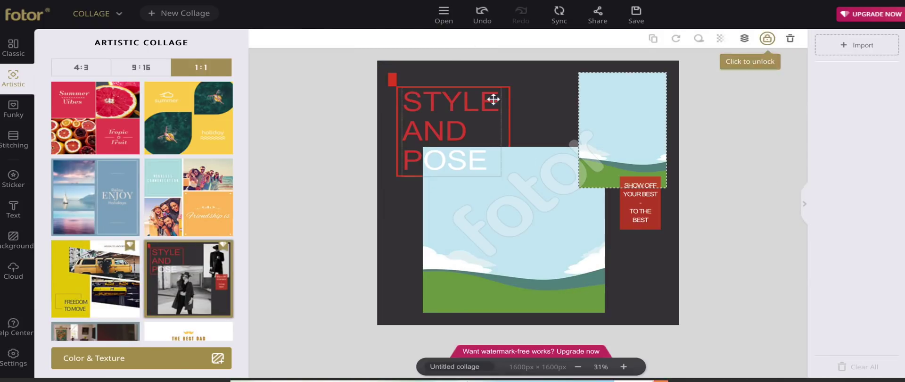
{"action": "left_click", "coordinate": [862, 47]}
{"action": "left_click", "coordinate": [608, 47]}
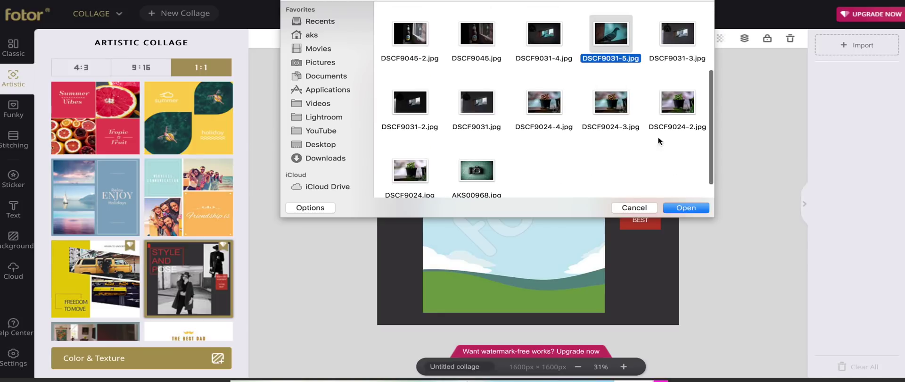
{"action": "left_click", "coordinate": [690, 204]}
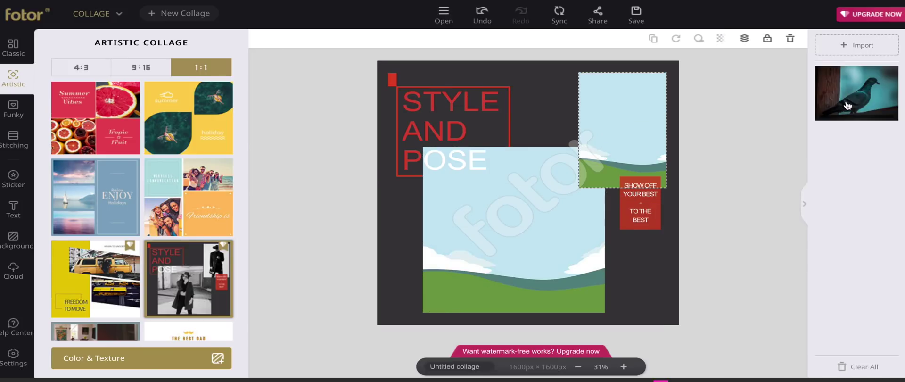
{"action": "left_click_drag", "start_coordinate": [847, 105], "coordinate": [540, 265]}
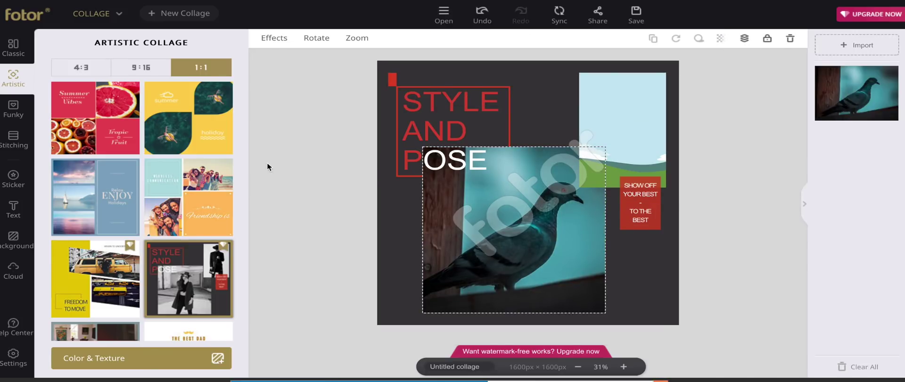
Switch to Funky layouts, declining to sync the current collage.
{"action": "scroll", "coordinate": [214, 90], "scroll_direction": "up", "scroll_amount": 3}
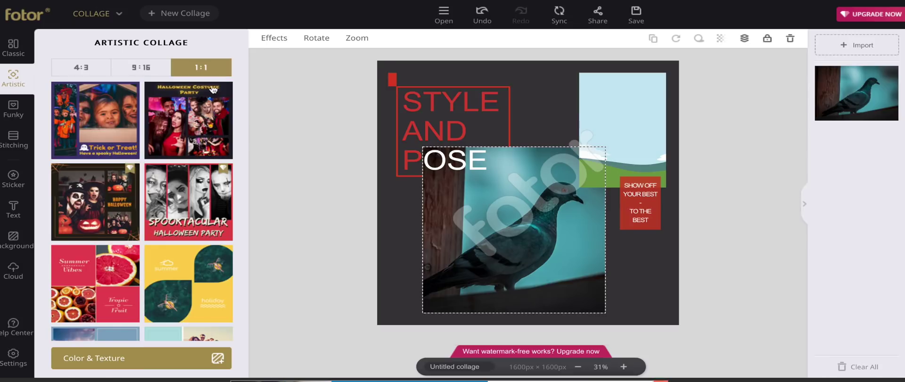
{"action": "left_click", "coordinate": [15, 113]}
{"action": "left_click", "coordinate": [576, 218]}
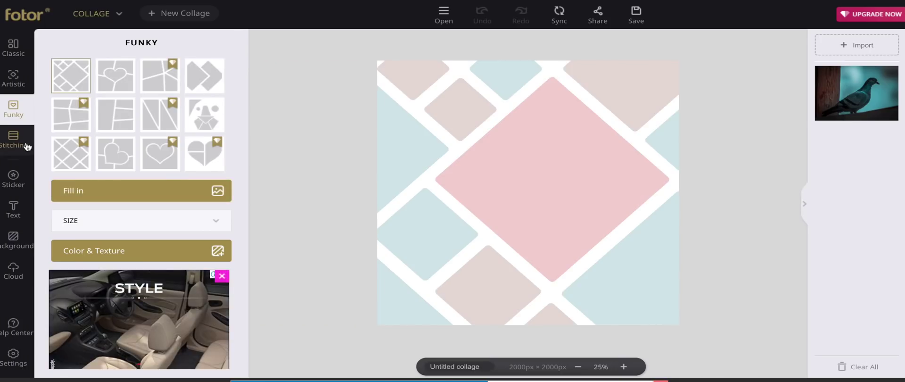
In Classic collages, import the plant and bottle photos.
{"action": "left_click", "coordinate": [13, 45]}
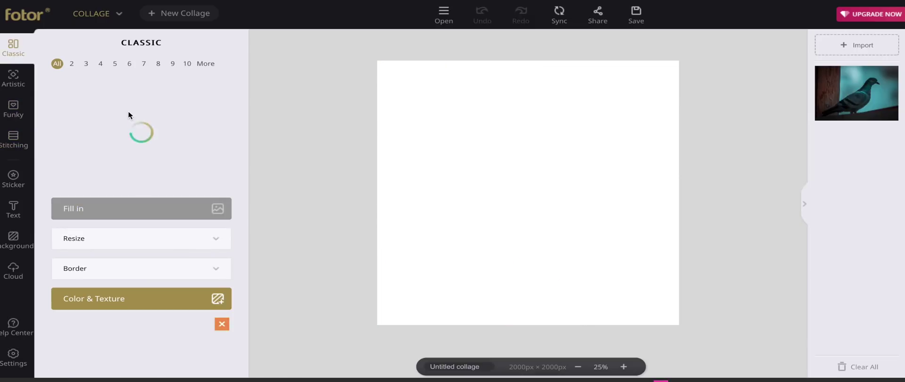
{"action": "left_click", "coordinate": [624, 71]}
{"action": "scroll", "coordinate": [650, 130], "scroll_direction": "down", "scroll_amount": 5}
{"action": "scroll", "coordinate": [607, 84], "scroll_direction": "down", "scroll_amount": 3}
{"action": "left_click", "coordinate": [607, 84]}
{"action": "scroll", "coordinate": [494, 113], "scroll_direction": "up", "scroll_amount": 3}
{"action": "double_click", "coordinate": [475, 156]}
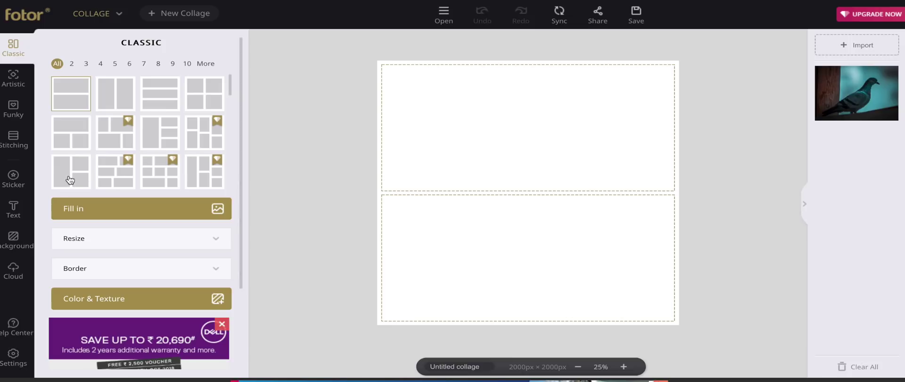
Fill the tall-left three-cell layout: bottle left, plant top right, pigeon bottom right.
{"action": "left_click", "coordinate": [70, 179]}
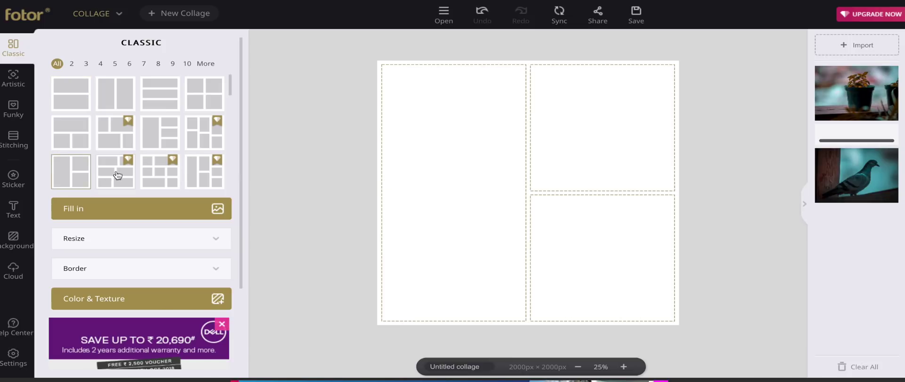
{"action": "left_click_drag", "start_coordinate": [857, 93], "coordinate": [452, 201]}
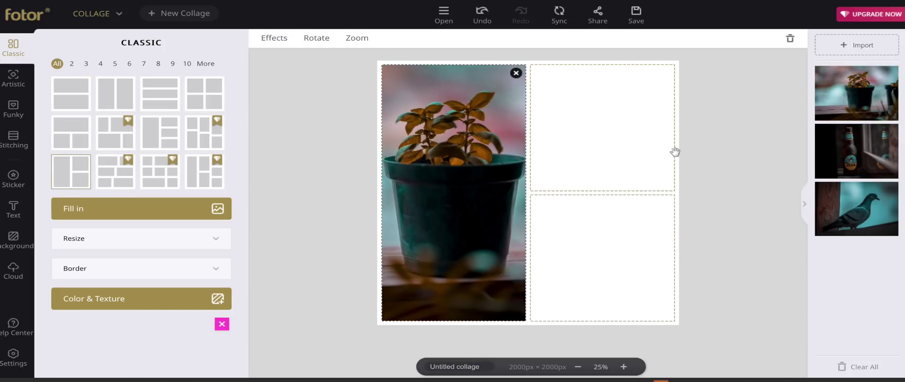
{"action": "left_click_drag", "start_coordinate": [857, 151], "coordinate": [639, 140]}
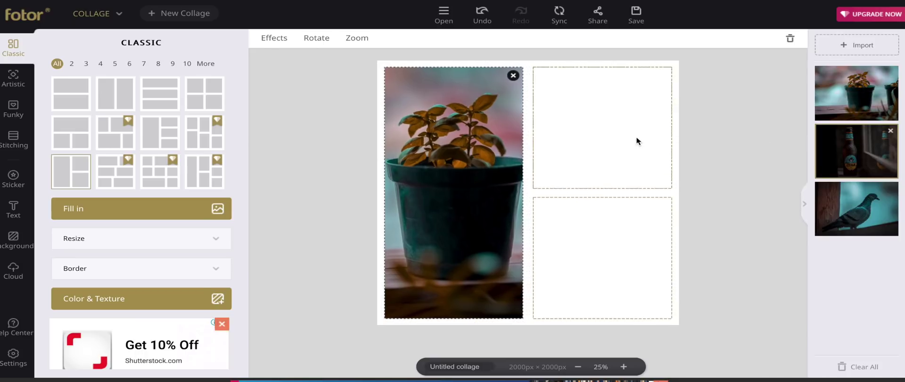
{"action": "left_click_drag", "start_coordinate": [876, 210], "coordinate": [607, 243]}
{"action": "left_click_drag", "start_coordinate": [603, 137], "coordinate": [446, 212]}
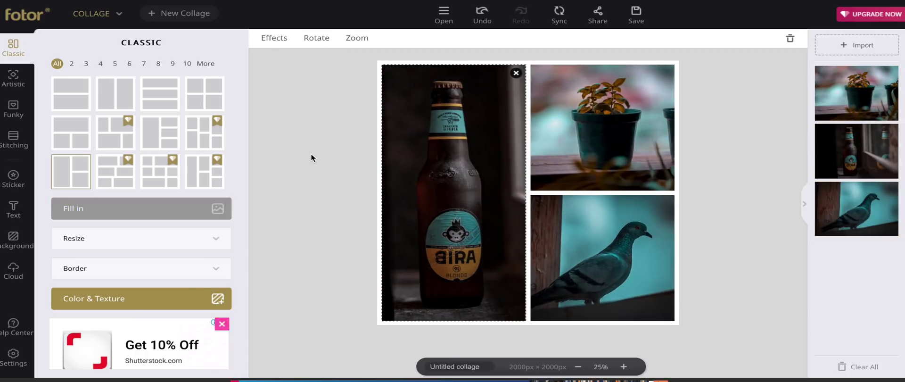
Set the collage background colour to yellow.
{"action": "scroll", "coordinate": [142, 236], "scroll_direction": "down", "scroll_amount": 2}
{"action": "left_click", "coordinate": [141, 219]}
{"action": "left_click", "coordinate": [59, 116]}
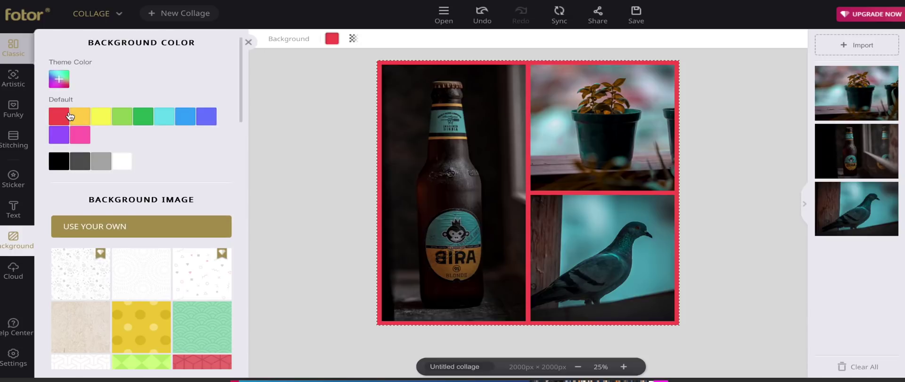
{"action": "left_click", "coordinate": [102, 119]}
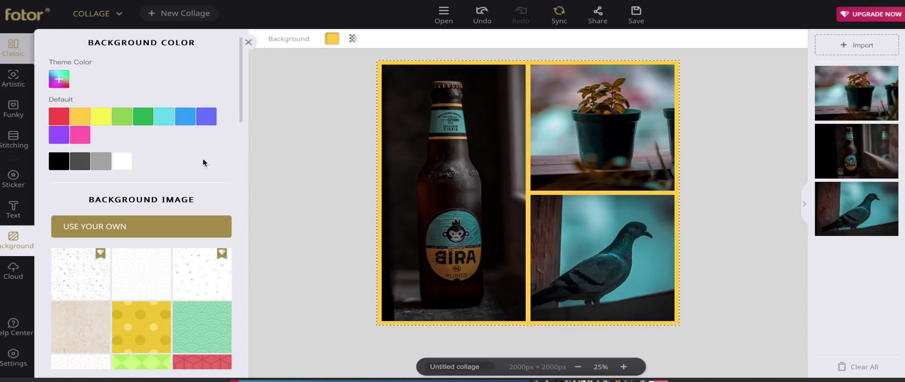
Download the finished collage and go to the Create New Work page.
{"action": "left_click", "coordinate": [636, 14]}
{"action": "left_click", "coordinate": [611, 288]}
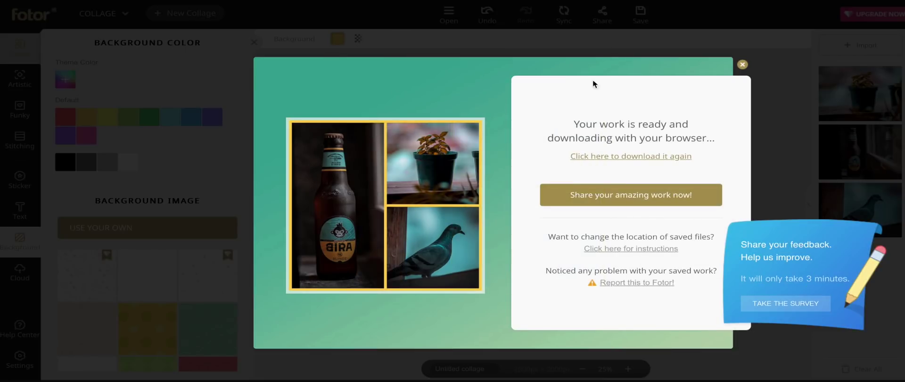
{"action": "left_click", "coordinate": [743, 64]}
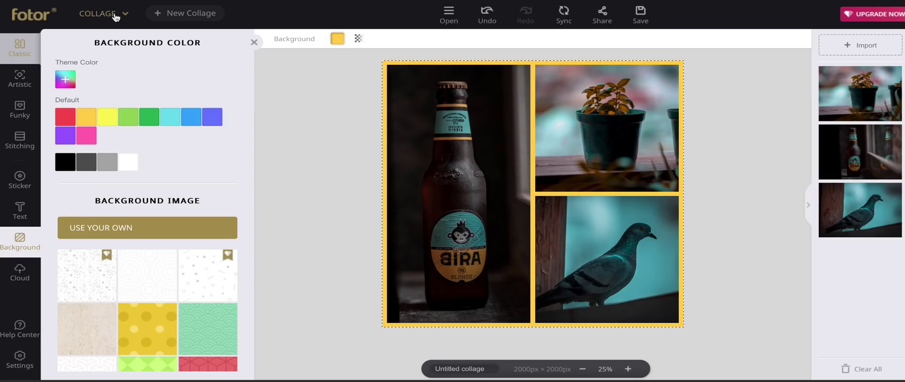
{"action": "mouse_move", "coordinate": [103, 14]}
{"action": "left_click", "coordinate": [105, 72]}
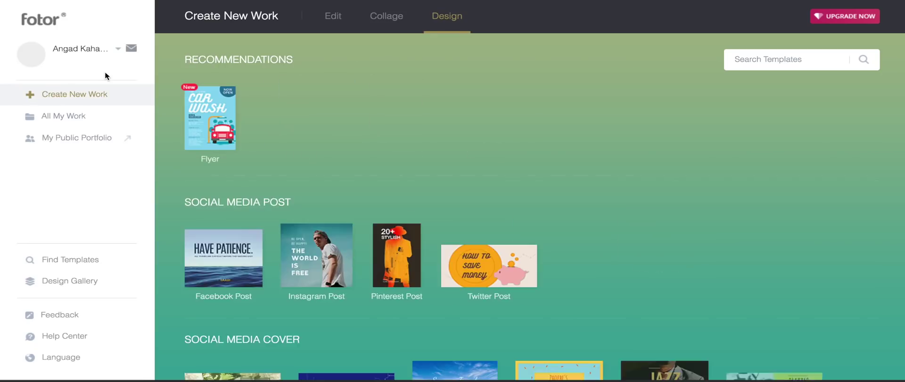
Start a YouTube Thumbnail from the Games Challenge template.
{"action": "left_click", "coordinate": [325, 233]}
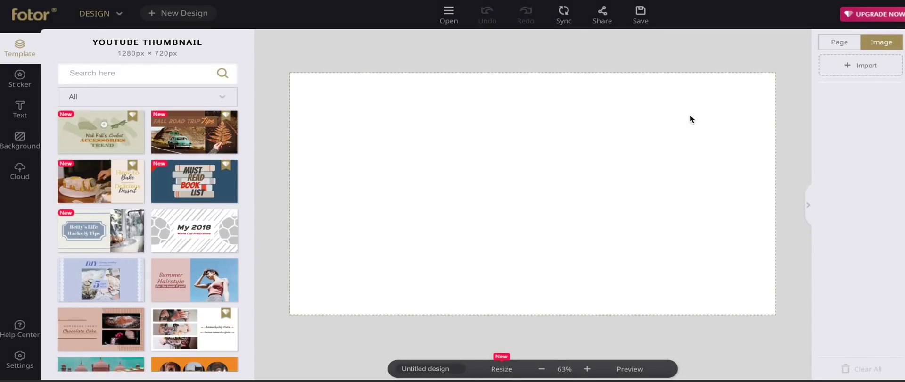
{"action": "scroll", "coordinate": [214, 207], "scroll_direction": "down", "scroll_amount": 2}
{"action": "scroll", "coordinate": [214, 207], "scroll_direction": "down", "scroll_amount": 5}
{"action": "scroll", "coordinate": [208, 203], "scroll_direction": "down", "scroll_amount": 3}
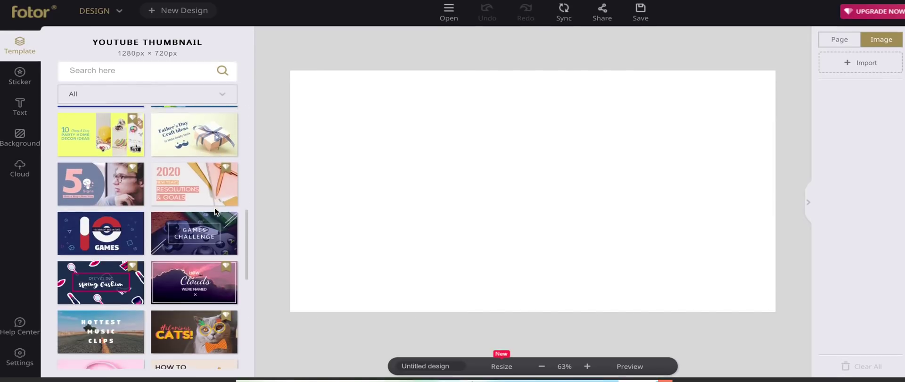
{"action": "scroll", "coordinate": [205, 199], "scroll_direction": "down", "scroll_amount": 1}
{"action": "left_click", "coordinate": [205, 199]}
Replace the template background with the imported camera photo.
{"action": "left_click", "coordinate": [730, 253]}
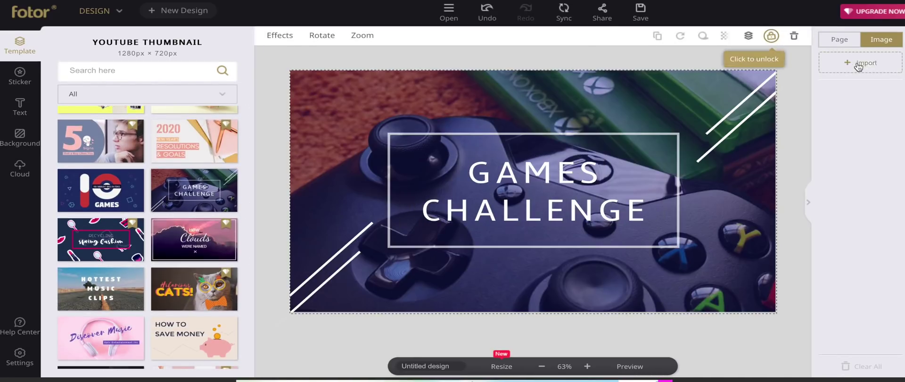
{"action": "left_click", "coordinate": [857, 63]}
{"action": "scroll", "coordinate": [522, 103], "scroll_direction": "down", "scroll_amount": 5}
{"action": "left_click", "coordinate": [481, 158]}
{"action": "left_click", "coordinate": [684, 207]}
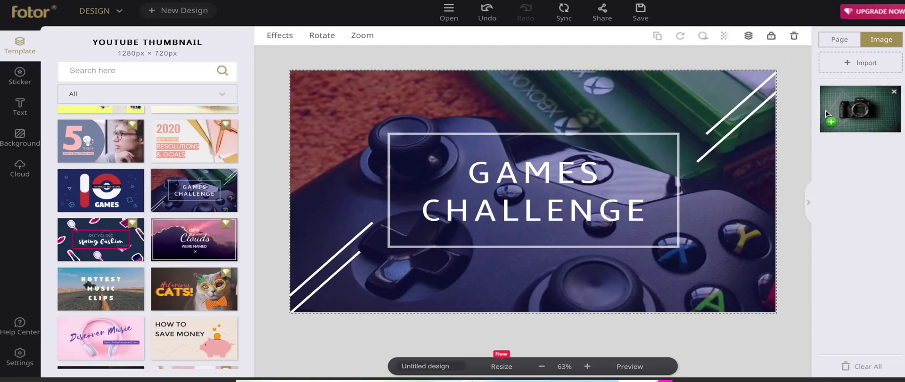
{"action": "left_click", "coordinate": [826, 113]}
Change the heading to 'Amazing Camera!' in the Caviar Dreams font.
{"action": "left_click", "coordinate": [587, 216]}
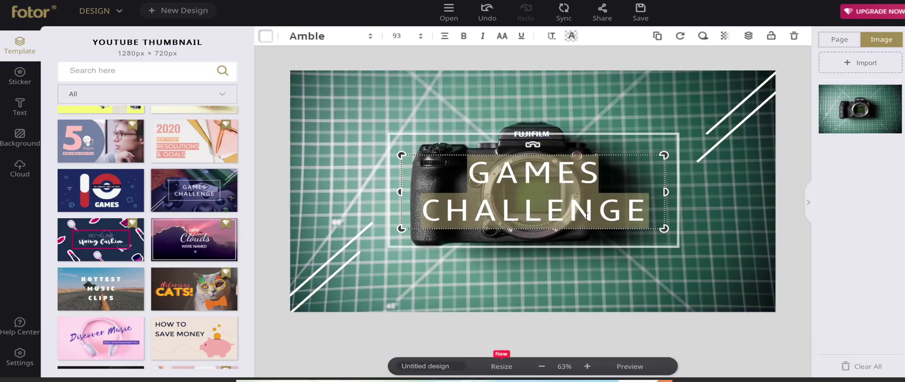
{"action": "key", "text": "ctrl+a"}
{"action": "type", "text": "Amazing Camera!"}
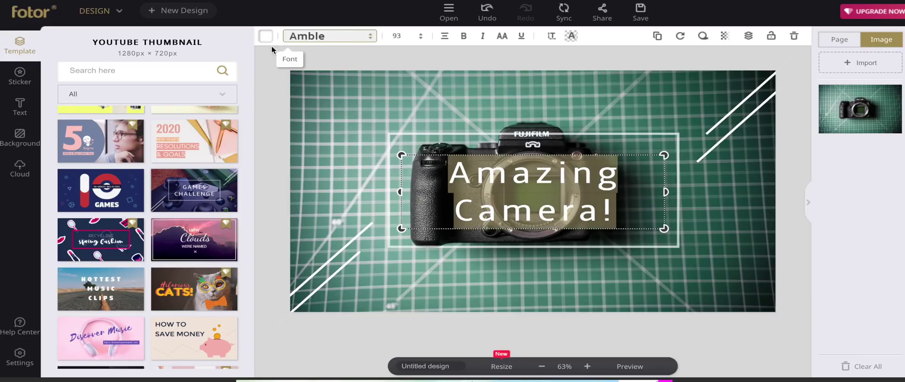
{"action": "left_click", "coordinate": [330, 36]}
{"action": "scroll", "coordinate": [339, 168], "scroll_direction": "down", "scroll_amount": 3}
{"action": "scroll", "coordinate": [344, 150], "scroll_direction": "down", "scroll_amount": 3}
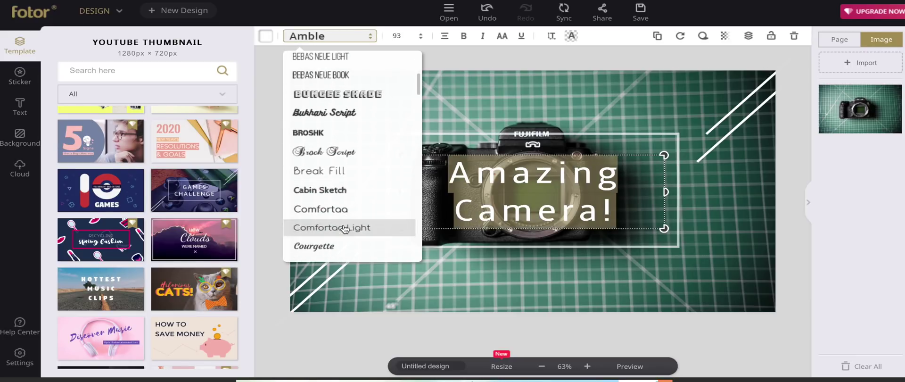
{"action": "left_click", "coordinate": [320, 189]}
{"action": "scroll", "coordinate": [348, 190], "scroll_direction": "down", "scroll_amount": 1}
{"action": "scroll", "coordinate": [351, 212], "scroll_direction": "down", "scroll_amount": 4}
{"action": "left_click", "coordinate": [355, 216]}
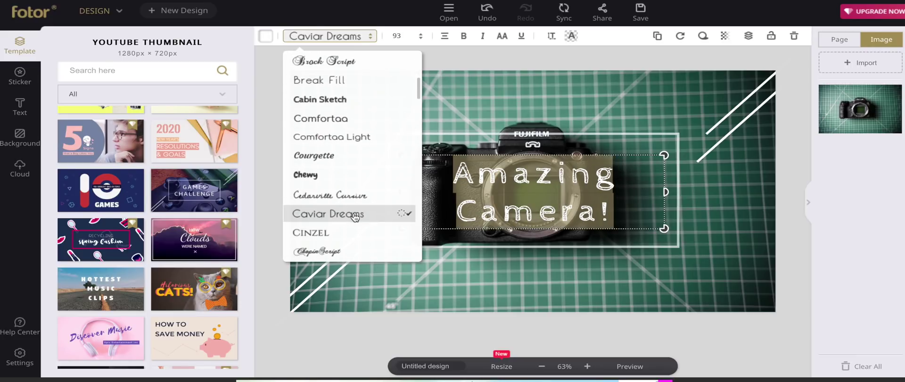
{"action": "left_click", "coordinate": [471, 283]}
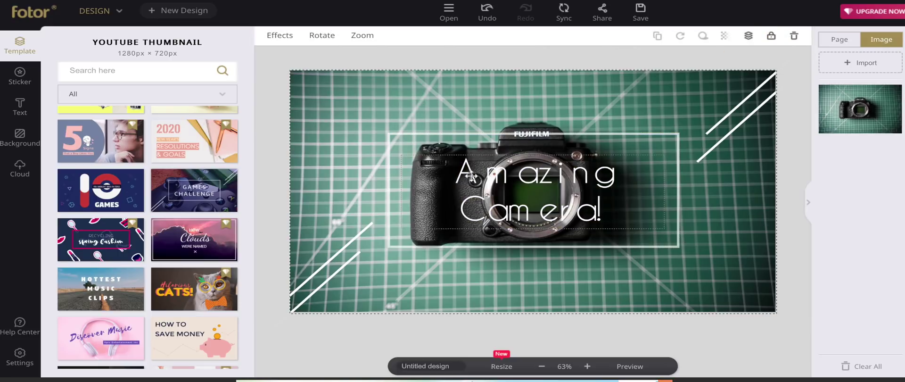
{"action": "left_click", "coordinate": [280, 35]}
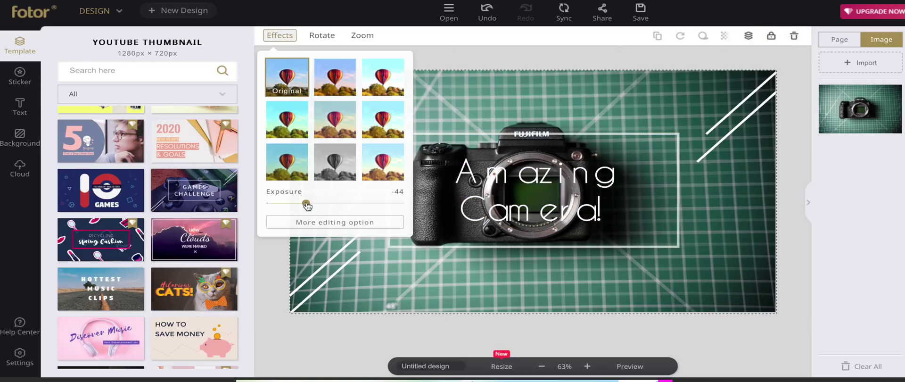
Add a vignette to the camera photo and look through the Beauty tools.
{"action": "left_click_drag", "start_coordinate": [307, 205], "coordinate": [293, 203]}
{"action": "left_click", "coordinate": [549, 201]}
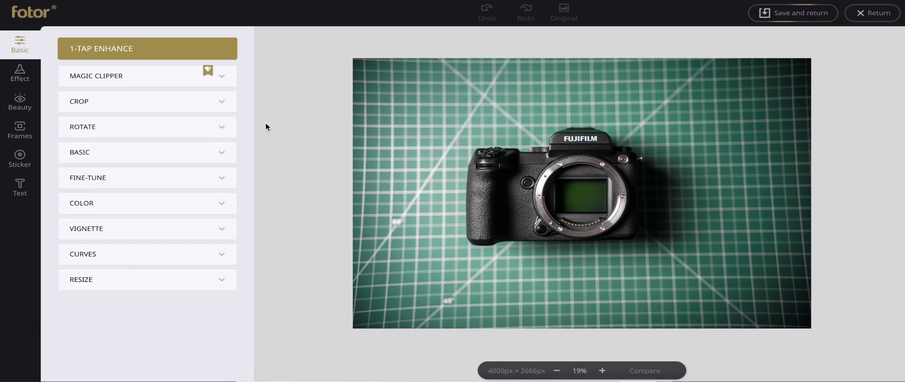
{"action": "left_click", "coordinate": [200, 235]}
{"action": "left_click", "coordinate": [20, 102]}
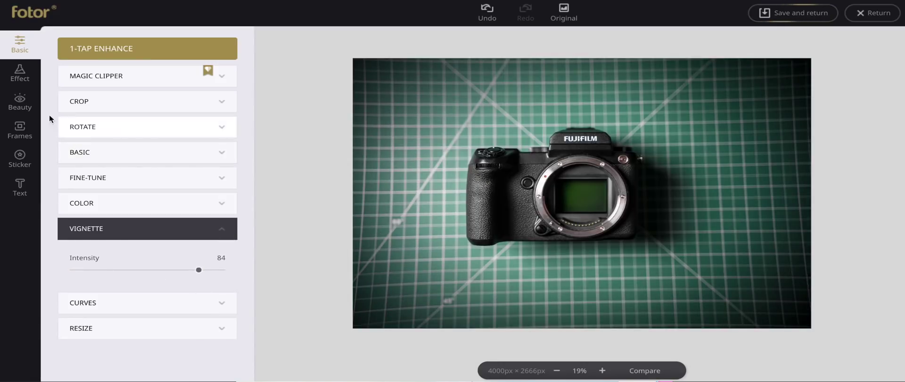
{"action": "scroll", "coordinate": [144, 137], "scroll_direction": "down", "scroll_amount": 3}
{"action": "scroll", "coordinate": [145, 141], "scroll_direction": "up", "scroll_amount": 3}
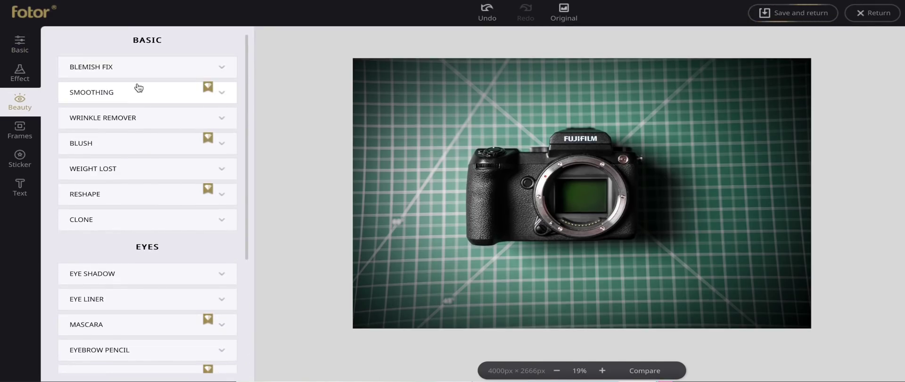
Browse the Effect filter categories, previewing the Lomo filters.
{"action": "left_click", "coordinate": [20, 73]}
{"action": "scroll", "coordinate": [132, 309], "scroll_direction": "down", "scroll_amount": 5}
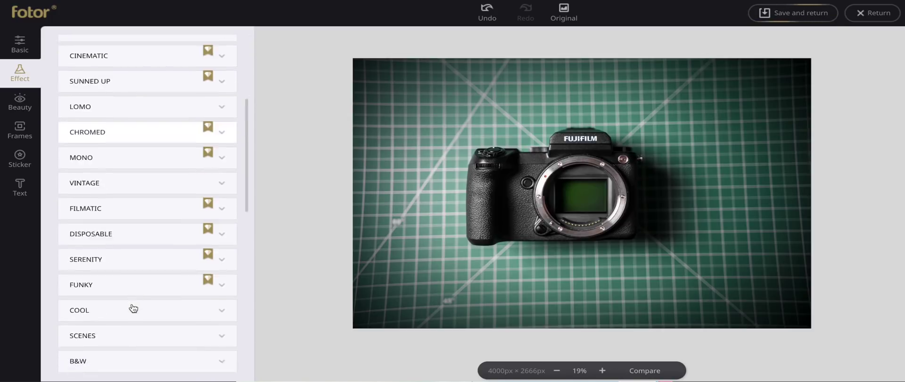
{"action": "scroll", "coordinate": [132, 309], "scroll_direction": "down", "scroll_amount": 5}
{"action": "scroll", "coordinate": [133, 308], "scroll_direction": "up", "scroll_amount": 10}
{"action": "left_click", "coordinate": [124, 62]}
{"action": "scroll", "coordinate": [137, 208], "scroll_direction": "down", "scroll_amount": 2}
{"action": "left_click", "coordinate": [137, 250]}
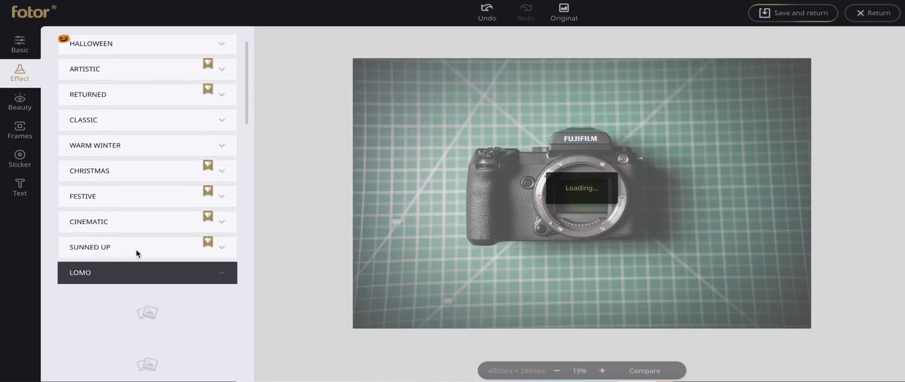
{"action": "scroll", "coordinate": [140, 239], "scroll_direction": "down", "scroll_amount": 2}
Set Highlights -100, Shadows -51, Exposure -56 and save the photo into the design.
{"action": "left_click", "coordinate": [22, 54]}
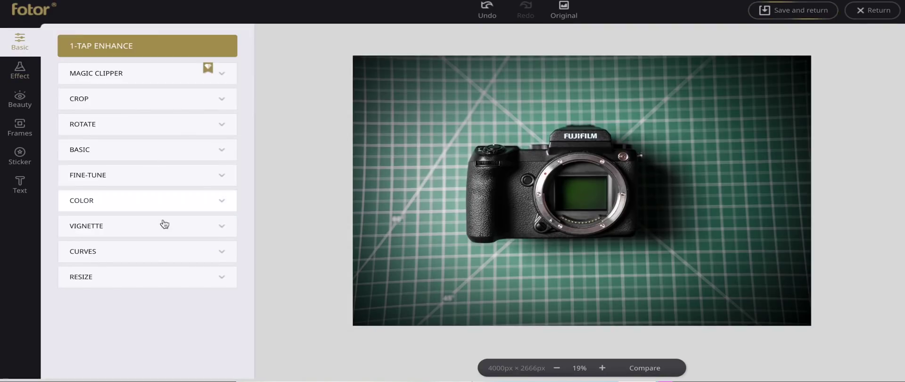
{"action": "left_click", "coordinate": [221, 175]}
{"action": "left_click_drag", "start_coordinate": [147, 245], "coordinate": [95, 245]}
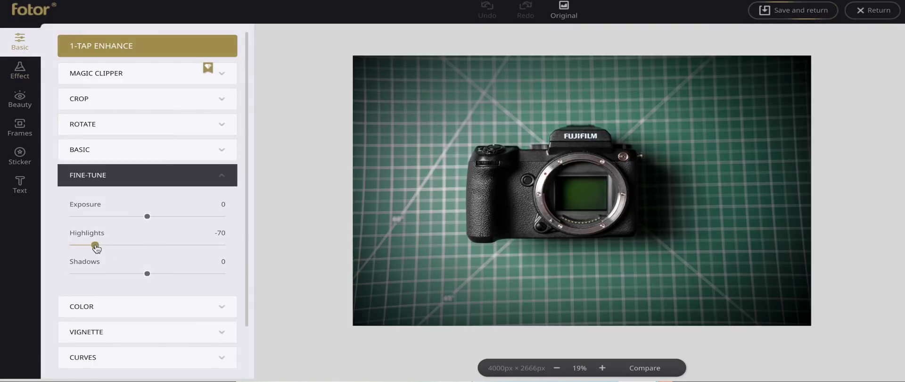
{"action": "left_click_drag", "start_coordinate": [147, 274], "coordinate": [109, 274]}
{"action": "left_click", "coordinate": [107, 217]}
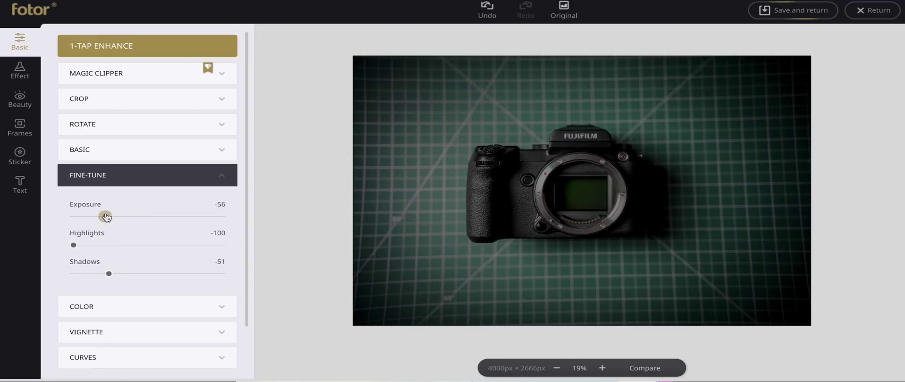
{"action": "left_click", "coordinate": [818, 19]}
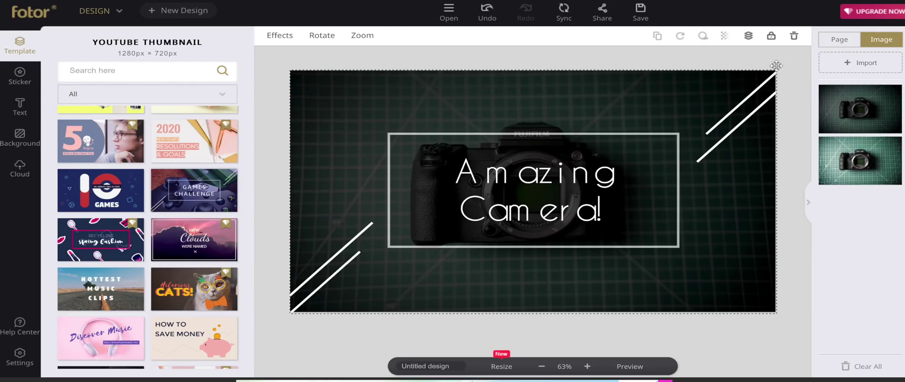
Replace the template with the pink book-and-flowers one, headlined 'Thumbnail for pretty channels <3'.
{"action": "scroll", "coordinate": [136, 278], "scroll_direction": "up", "scroll_amount": 3}
{"action": "scroll", "coordinate": [136, 278], "scroll_direction": "up", "scroll_amount": 5}
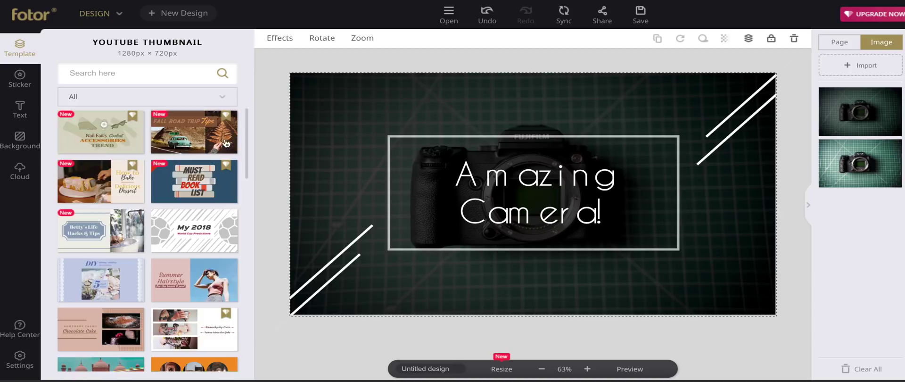
{"action": "scroll", "coordinate": [136, 279], "scroll_direction": "down", "scroll_amount": 5}
{"action": "scroll", "coordinate": [136, 280], "scroll_direction": "down", "scroll_amount": 5}
{"action": "scroll", "coordinate": [136, 281], "scroll_direction": "down", "scroll_amount": 5}
{"action": "left_click", "coordinate": [194, 264]}
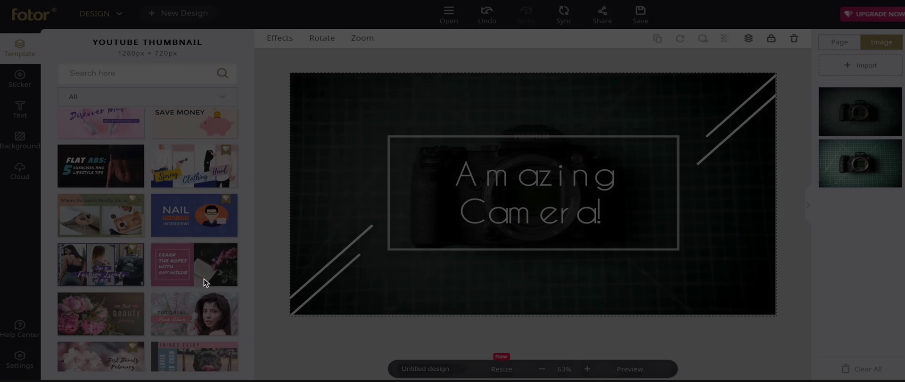
{"action": "left_click", "coordinate": [470, 241]}
{"action": "double_click", "coordinate": [412, 142]}
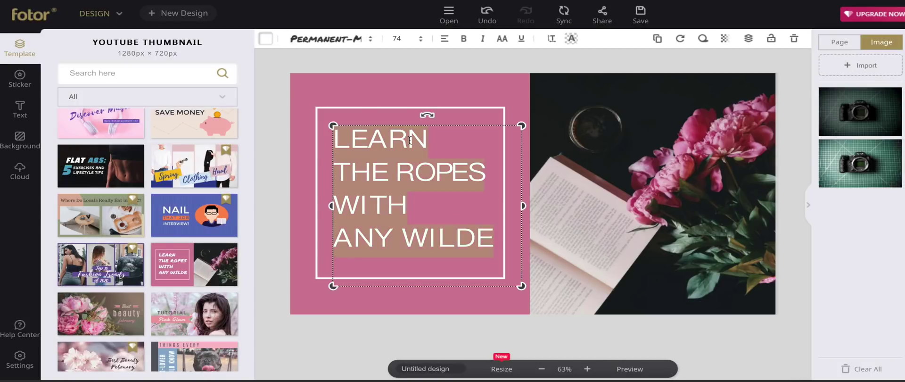
{"action": "type", "text": "THUMBNAIL FOR PRETTY CHANNELS <3"}
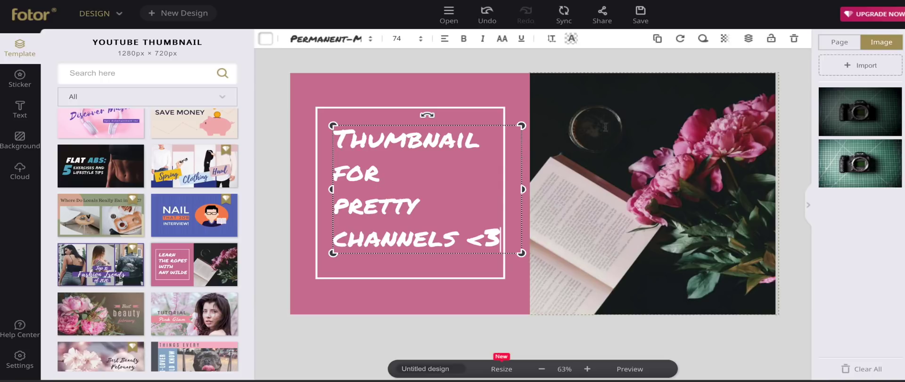
Select the flower photo and import the plant-pot photo.
{"action": "left_click", "coordinate": [605, 127]}
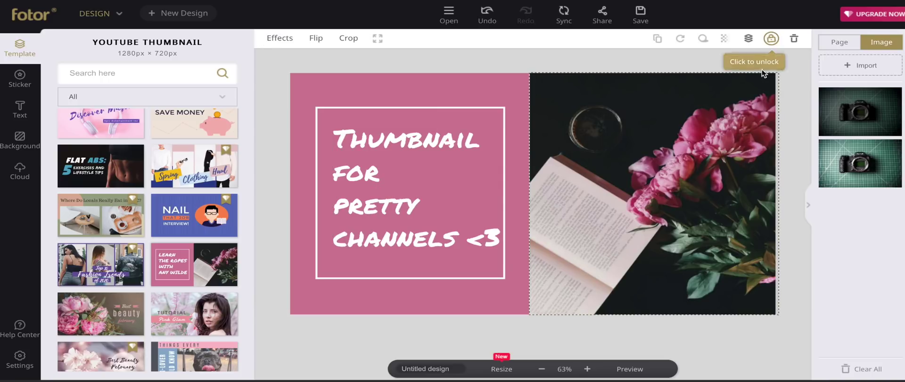
{"action": "left_click", "coordinate": [861, 65]}
{"action": "left_click", "coordinate": [601, 83]}
{"action": "left_click", "coordinate": [697, 208]}
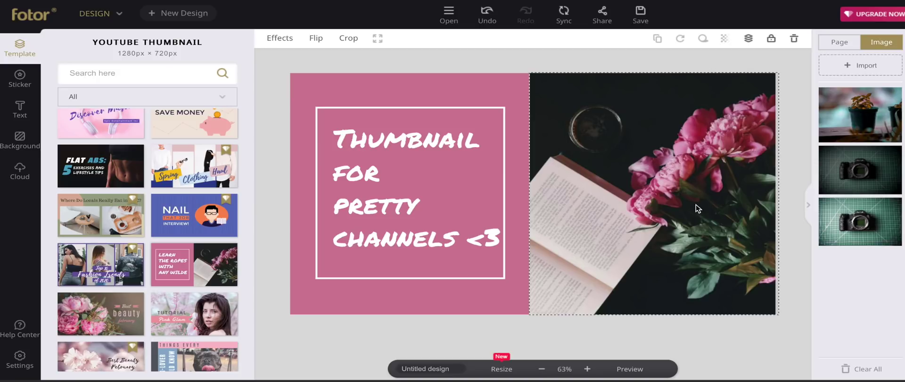
Put the plant-pot photo on the right half, one layer down, and delete the flower photo.
{"action": "left_click_drag", "start_coordinate": [861, 115], "coordinate": [660, 133]}
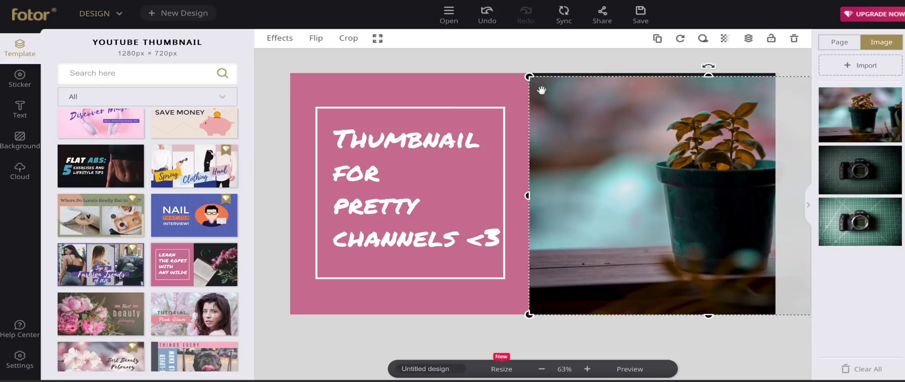
{"action": "mouse_move", "coordinate": [665, 191]}
{"action": "left_mouse_down"}
{"action": "mouse_move", "coordinate": [674, 198]}
{"action": "mouse_move", "coordinate": [665, 198]}
{"action": "left_mouse_up"}
{"action": "left_click", "coordinate": [749, 42]}
{"action": "left_click", "coordinate": [738, 98]}
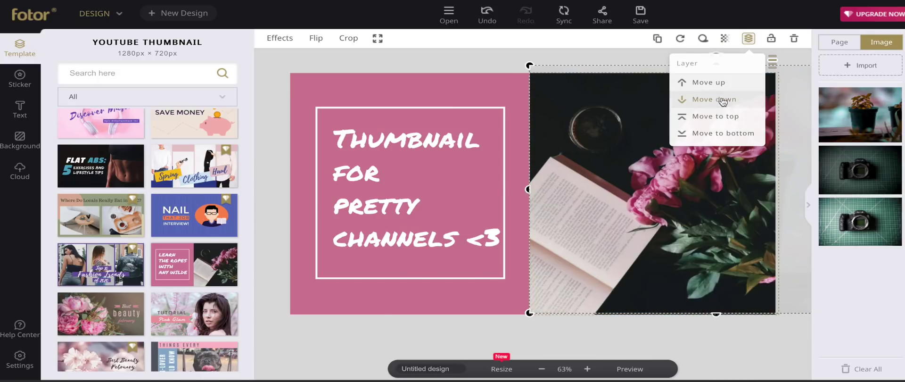
{"action": "left_click", "coordinate": [621, 208]}
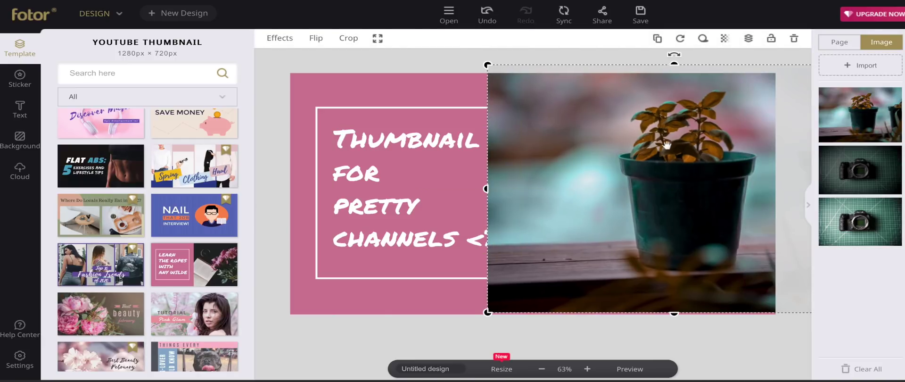
{"action": "left_click", "coordinate": [377, 309]}
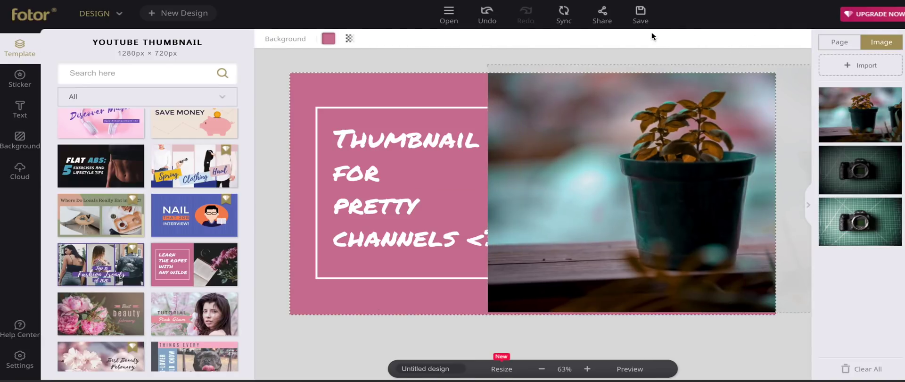
{"action": "mouse_move", "coordinate": [526, 177]}
{"action": "left_mouse_down"}
{"action": "mouse_move", "coordinate": [623, 188]}
{"action": "mouse_move", "coordinate": [563, 189]}
{"action": "left_mouse_up"}
Crop the plant photo around the pot and align it with the pink panel.
{"action": "left_click", "coordinate": [352, 45]}
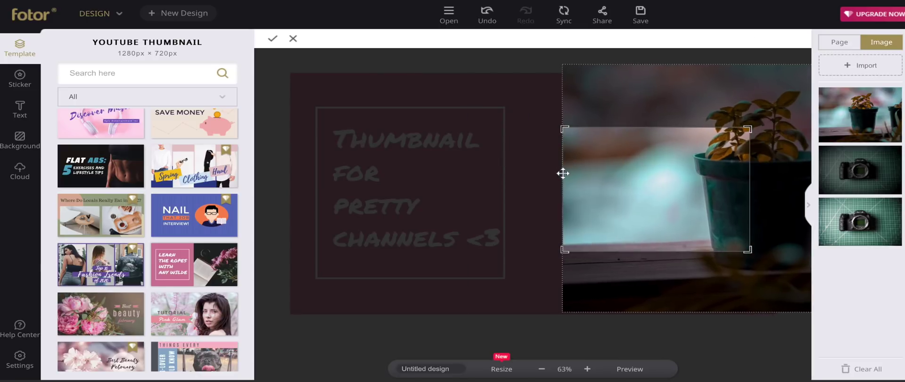
{"action": "left_click_drag", "start_coordinate": [628, 270], "coordinate": [608, 202]}
{"action": "left_click_drag", "start_coordinate": [748, 250], "coordinate": [784, 314]}
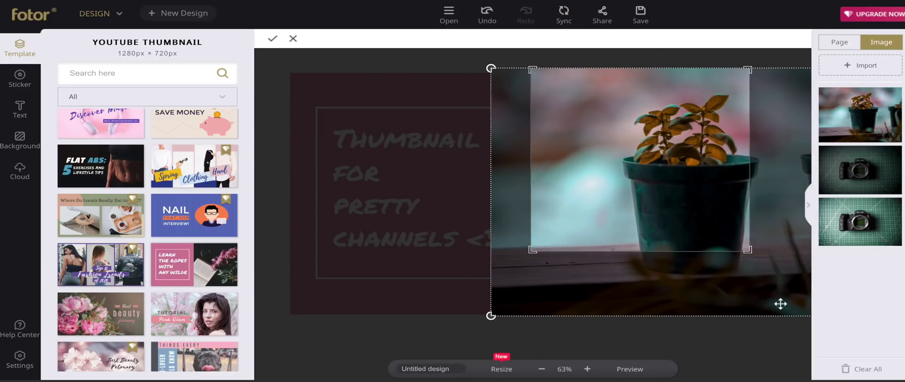
{"action": "left_click_drag", "start_coordinate": [724, 220], "coordinate": [764, 221]}
{"action": "left_click_drag", "start_coordinate": [658, 212], "coordinate": [563, 213]}
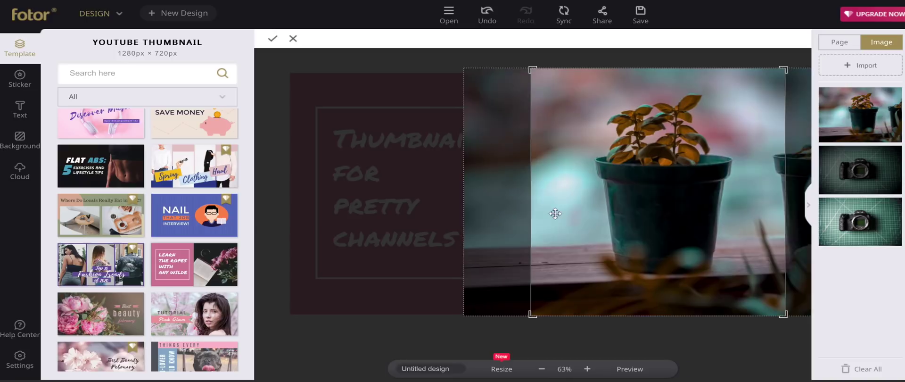
{"action": "left_click_drag", "start_coordinate": [783, 69], "coordinate": [815, 53]}
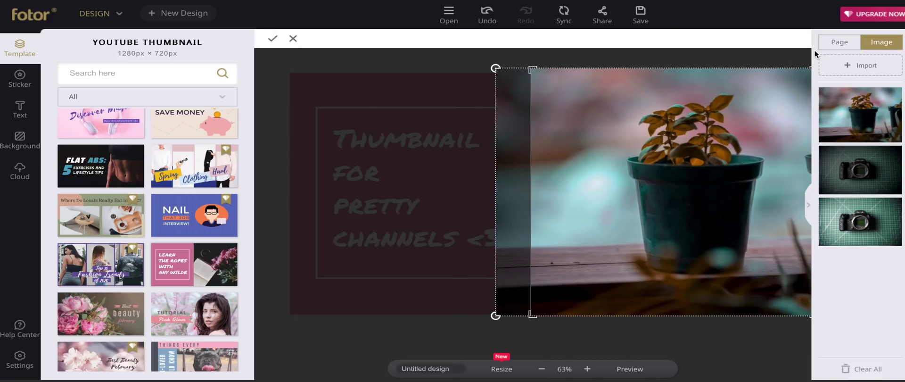
{"action": "left_click", "coordinate": [272, 39]}
{"action": "left_click_drag", "start_coordinate": [667, 209], "coordinate": [647, 209]}
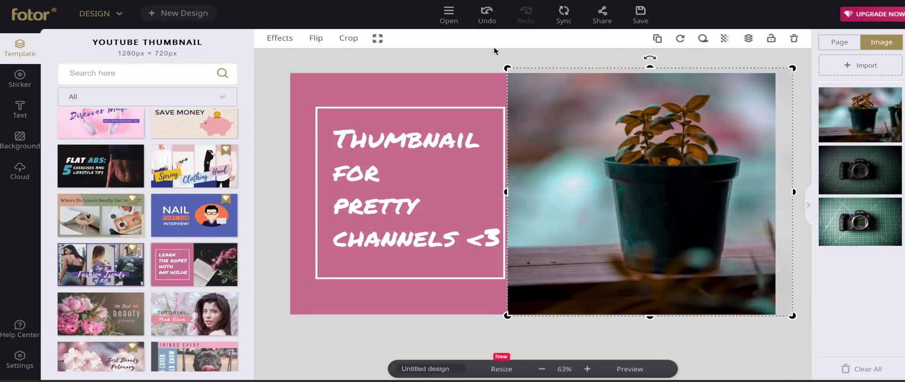
{"action": "double_click", "coordinate": [512, 285]}
{"action": "left_click_drag", "start_coordinate": [509, 314], "coordinate": [541, 313]}
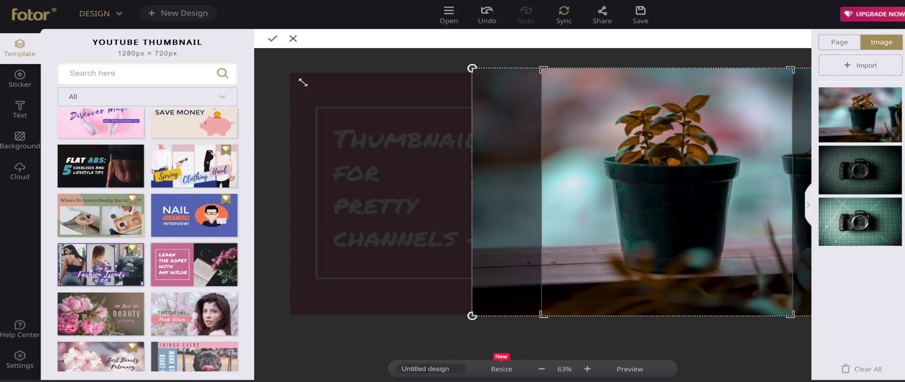
{"action": "left_click", "coordinate": [272, 39]}
{"action": "left_click", "coordinate": [544, 60]}
Download the finished pink plant-pot thumbnail.
{"action": "left_click", "coordinate": [641, 14]}
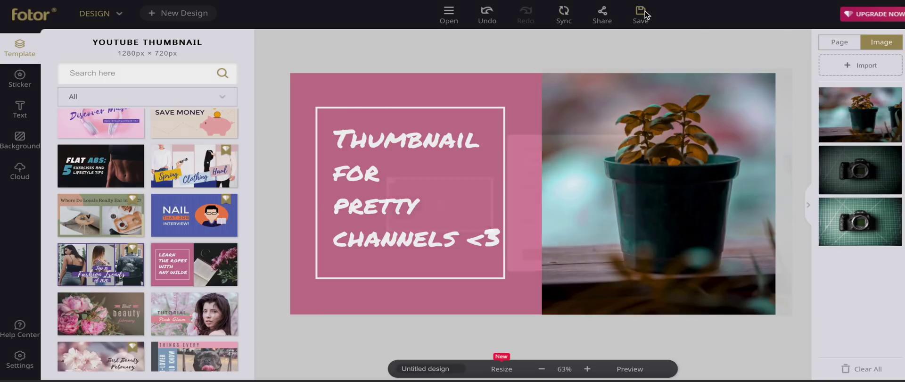
{"action": "left_click", "coordinate": [664, 297]}
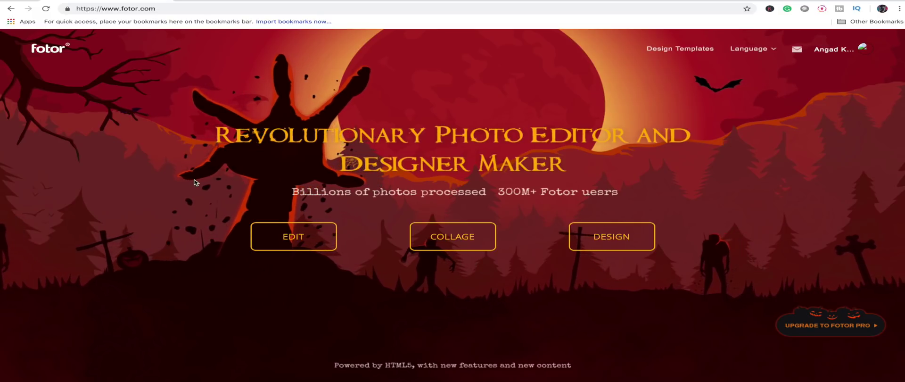
Open the Upgrade to Fotor Pro offer from the home page.
{"action": "left_click", "coordinate": [843, 319]}
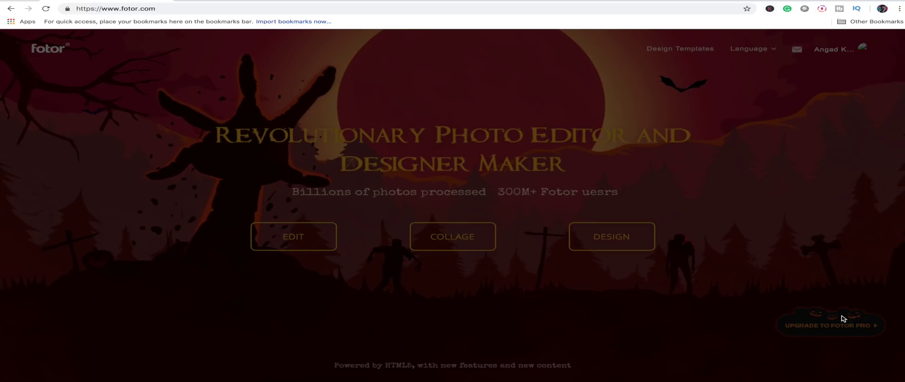